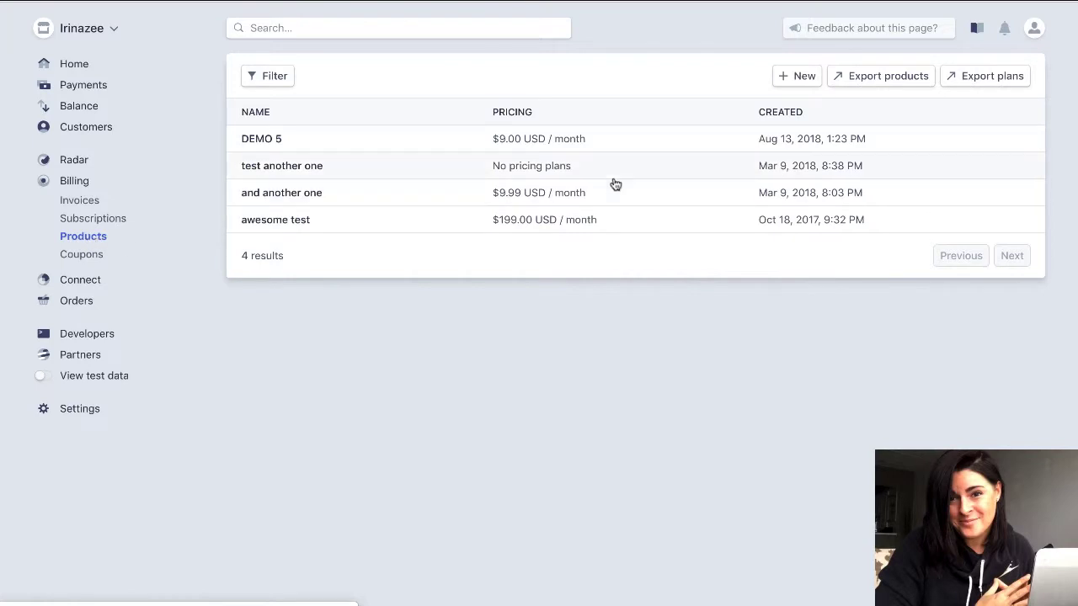
Create a new product 'fb sub' with unit label 'group' and statement descriptor 'group access'.
{"action": "left_click", "coordinate": [790, 78]}
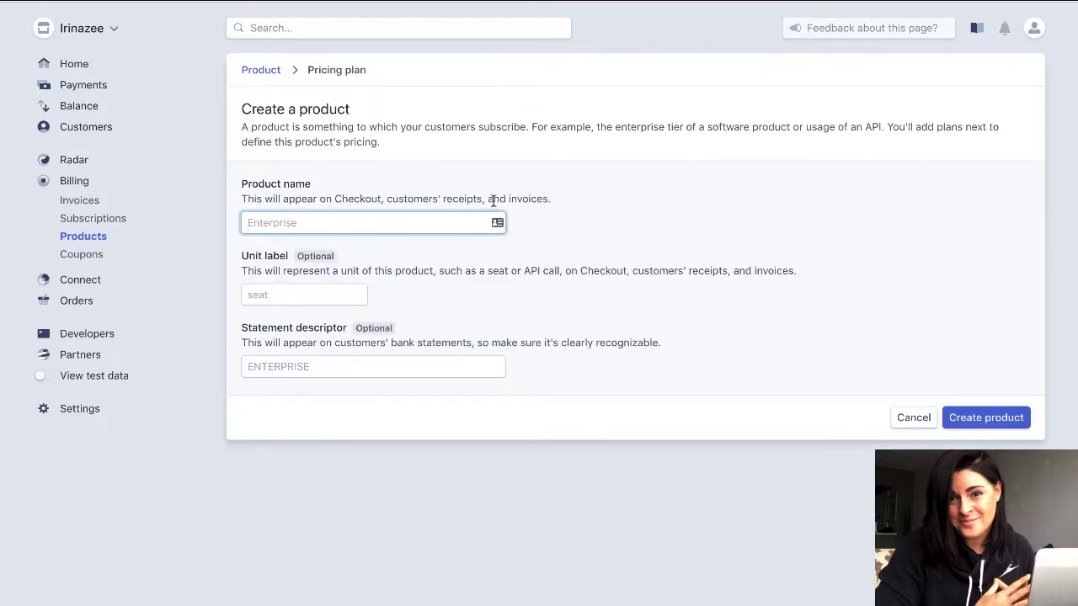
{"action": "type", "text": "fb sub"}
{"action": "left_click", "coordinate": [294, 294]}
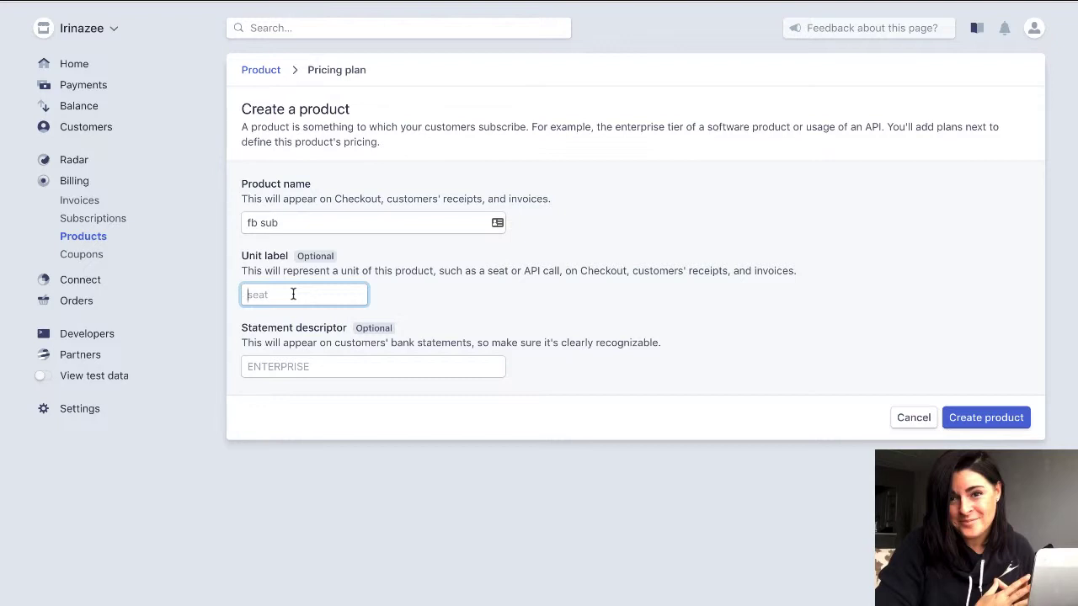
{"action": "type", "text": "group"}
{"action": "left_click", "coordinate": [315, 361]}
{"action": "type", "text": "group access"}
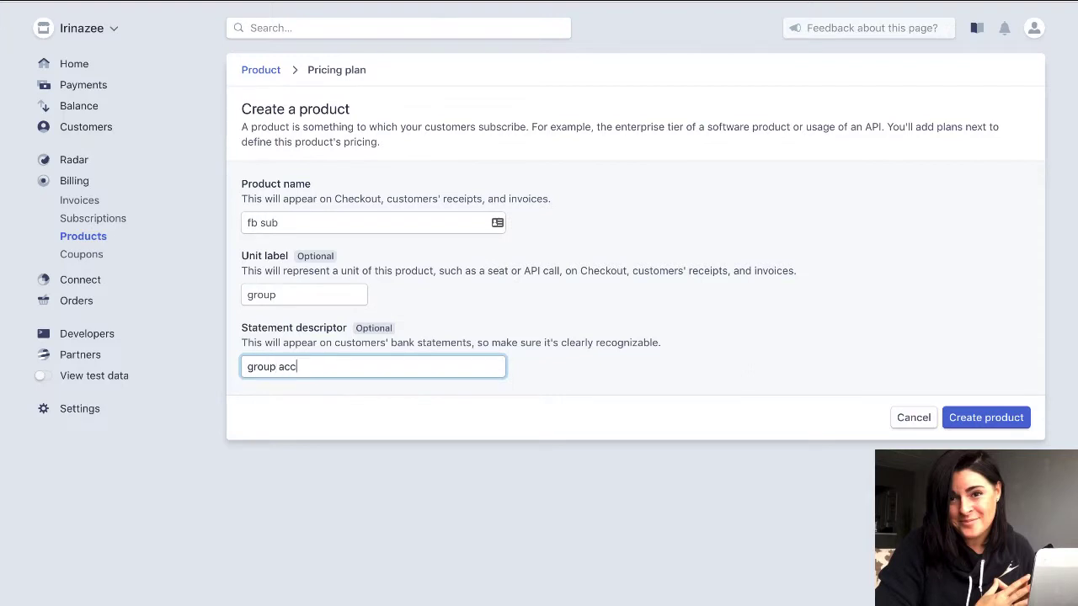
{"action": "left_click", "coordinate": [986, 418]}
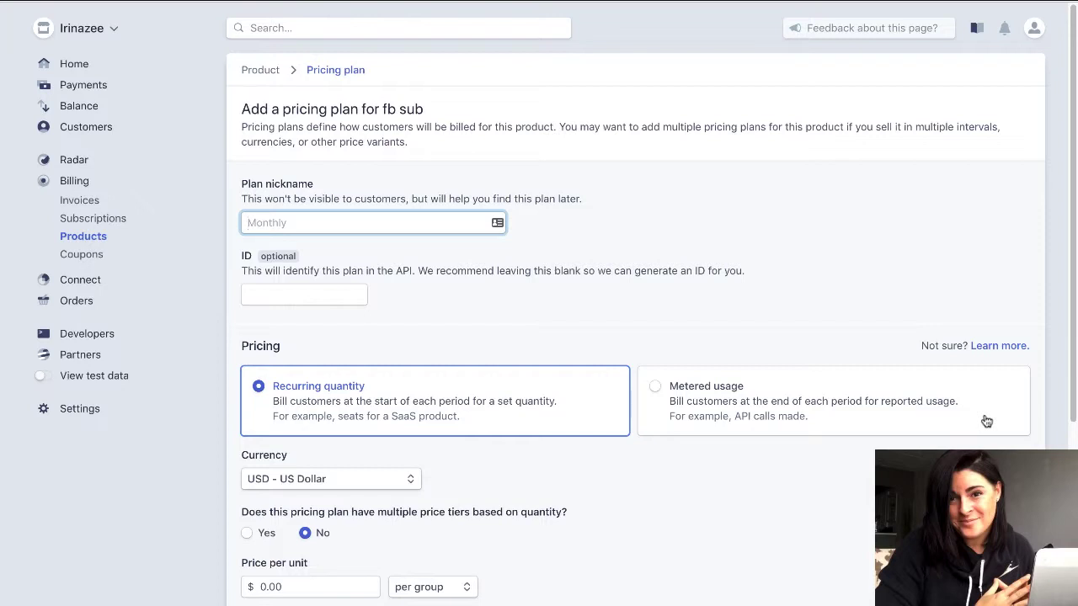
Give the pricing plan the nickname 'myfbgroup' and the ID 'group1'.
{"action": "type", "text": "myfbgroup"}
{"action": "left_click", "coordinate": [282, 300]}
{"action": "type", "text": "group1"}
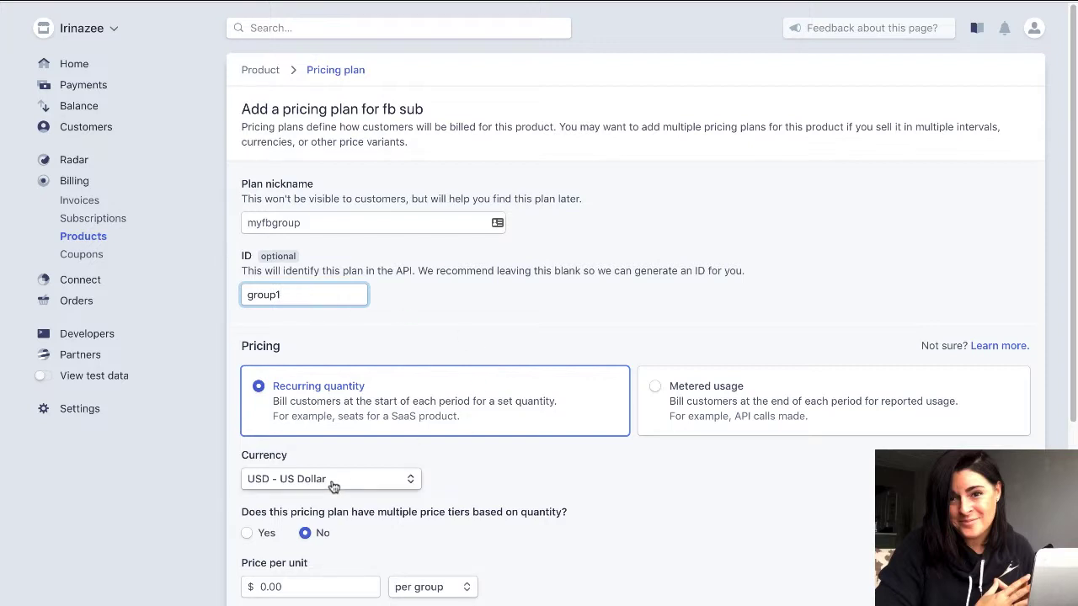
{"action": "scroll", "coordinate": [1073, 193], "scroll_direction": "down", "scroll_amount": 3}
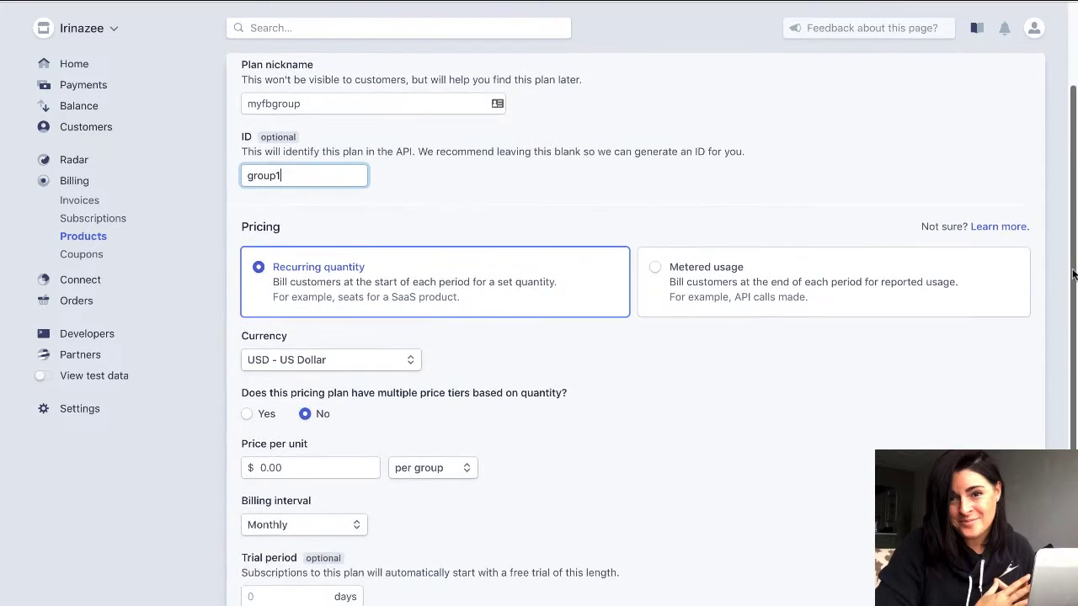
Price the plan at 19.97 USD per group, billed monthly.
{"action": "left_click", "coordinate": [396, 371]}
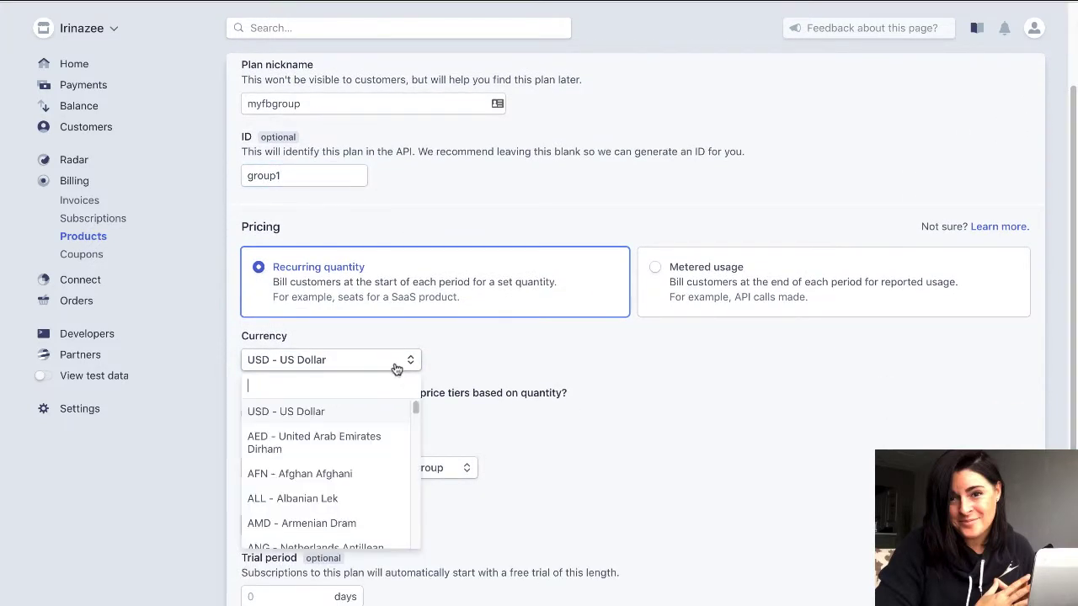
{"action": "left_click", "coordinate": [412, 362]}
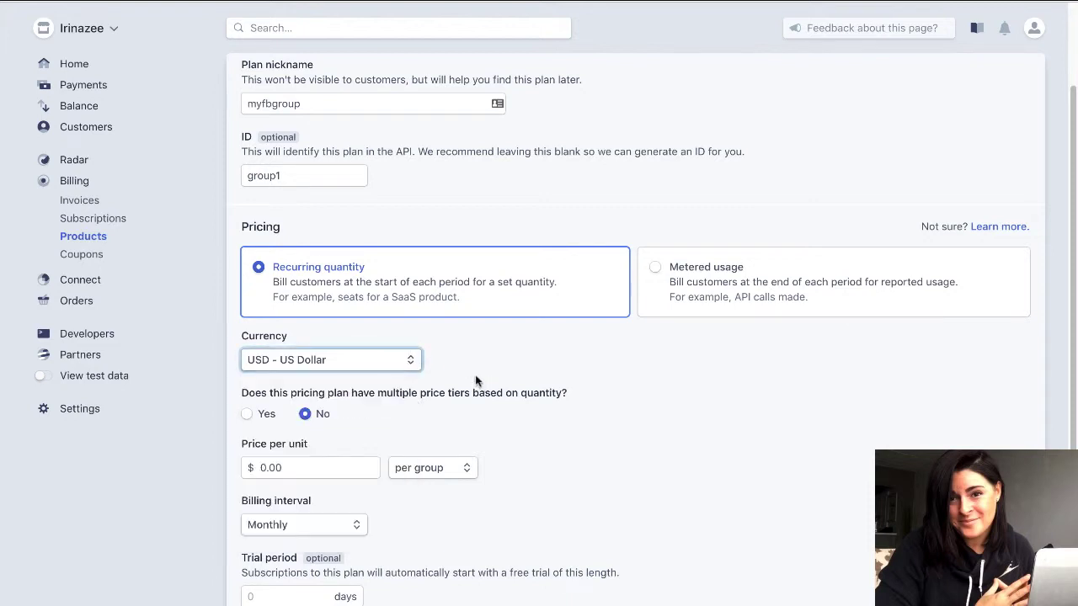
{"action": "left_click", "coordinate": [281, 468]}
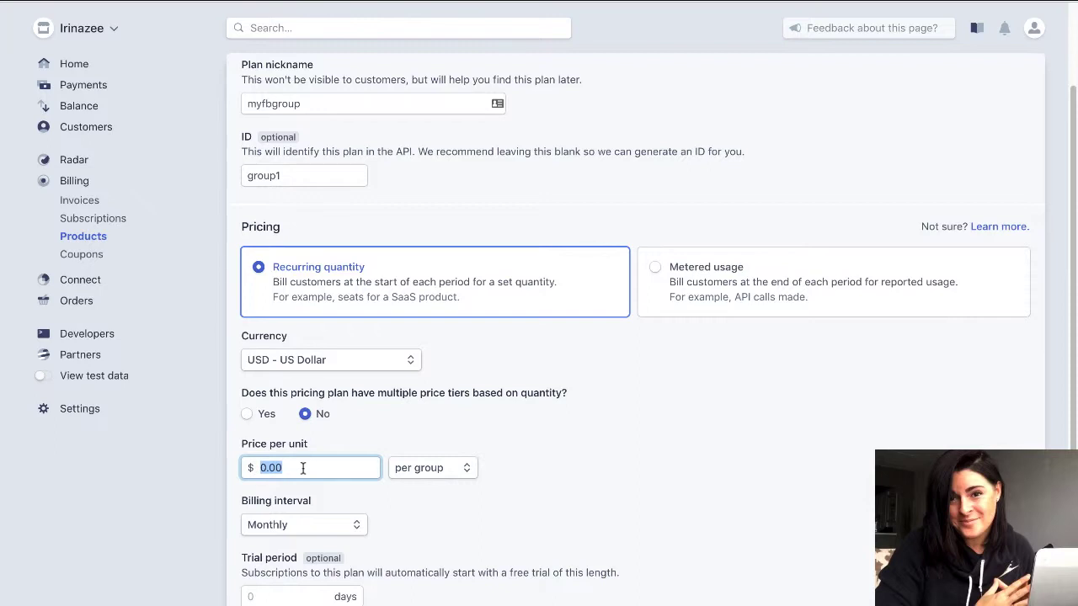
{"action": "type", "text": "19.97"}
{"action": "left_click", "coordinate": [426, 469]}
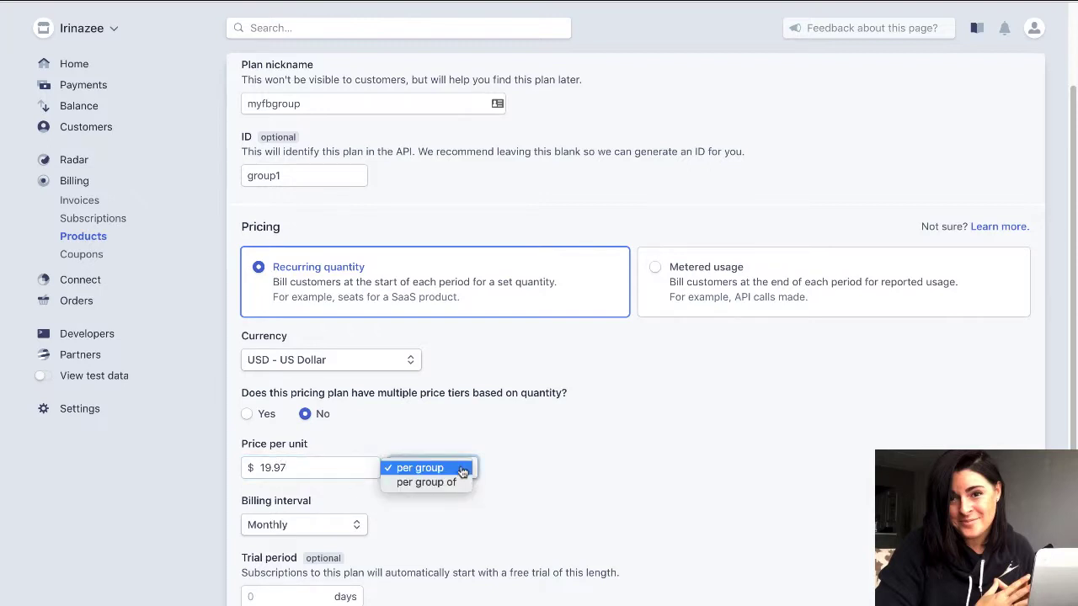
{"action": "left_click", "coordinate": [463, 470]}
{"action": "left_click", "coordinate": [342, 525]}
{"action": "left_click", "coordinate": [342, 522]}
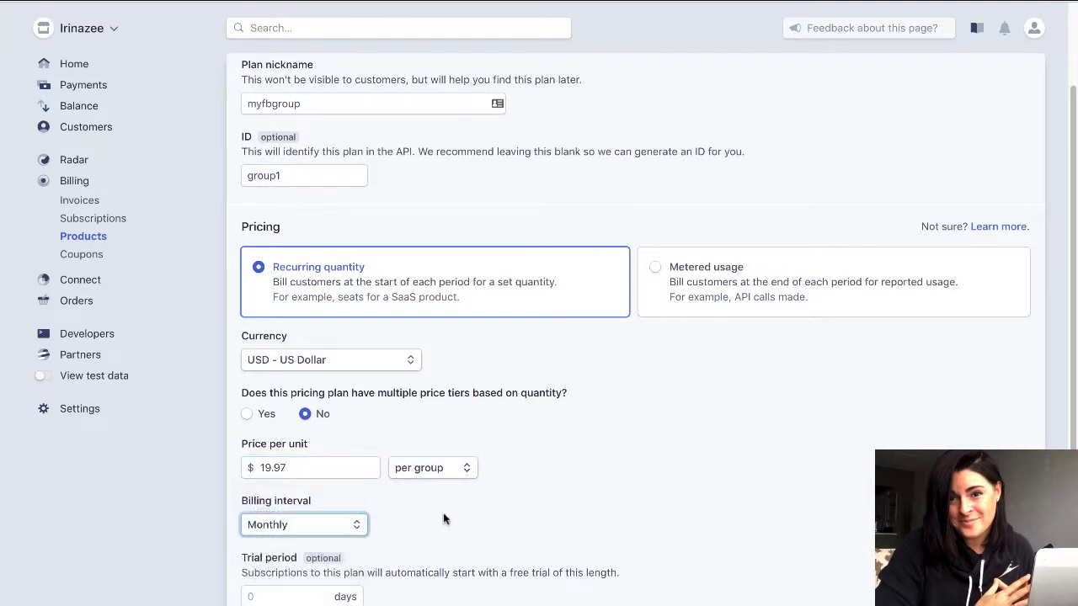
{"action": "scroll", "coordinate": [1068, 363], "scroll_direction": "down", "scroll_amount": 5}
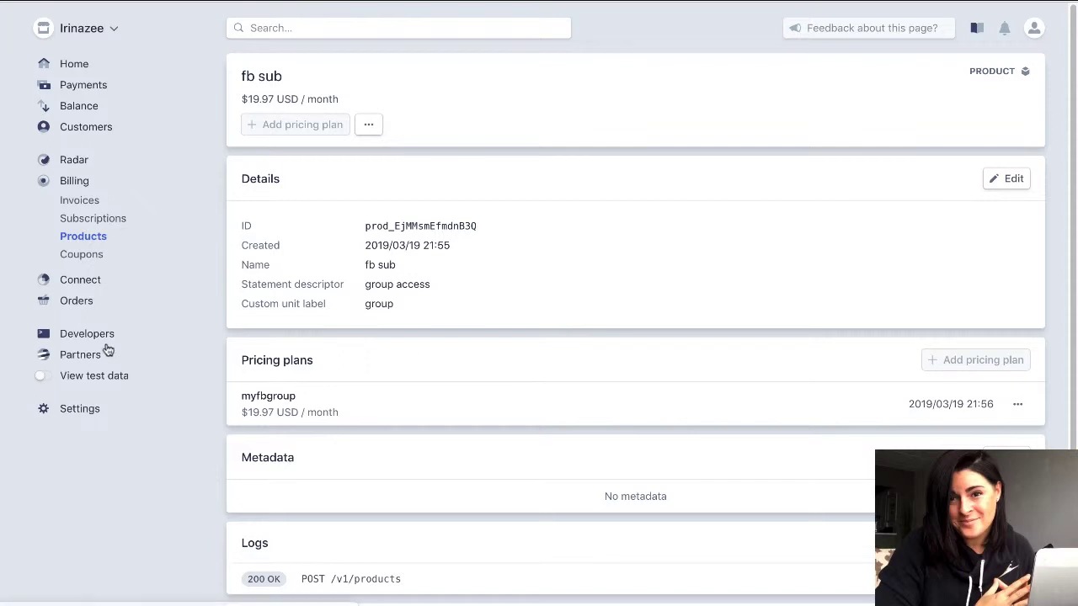
Switch to test data and start a new product from the test-mode products list.
{"action": "left_click", "coordinate": [43, 382]}
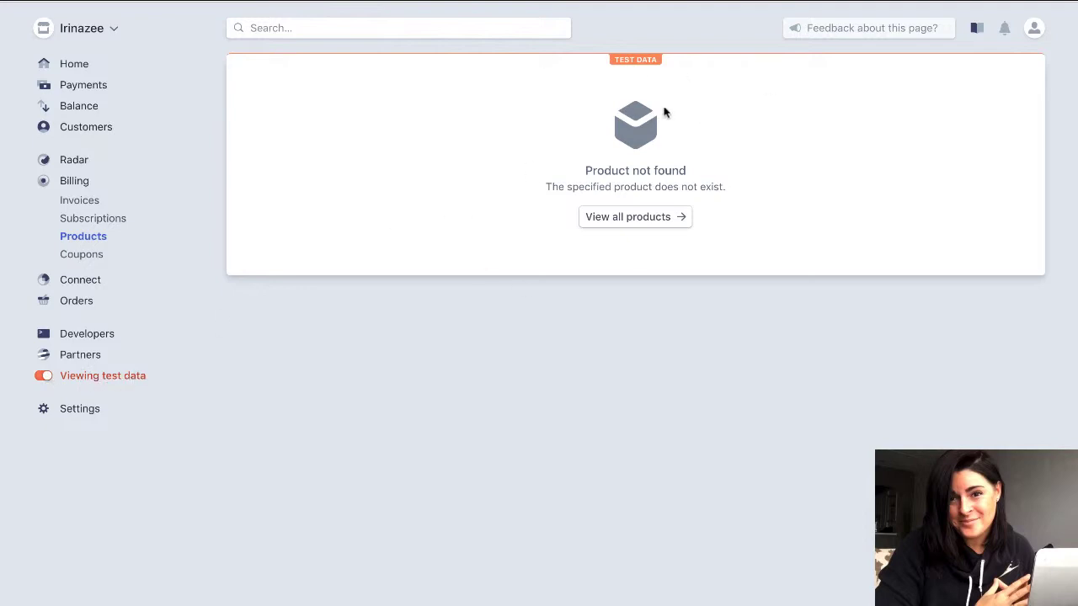
{"action": "left_click", "coordinate": [666, 218]}
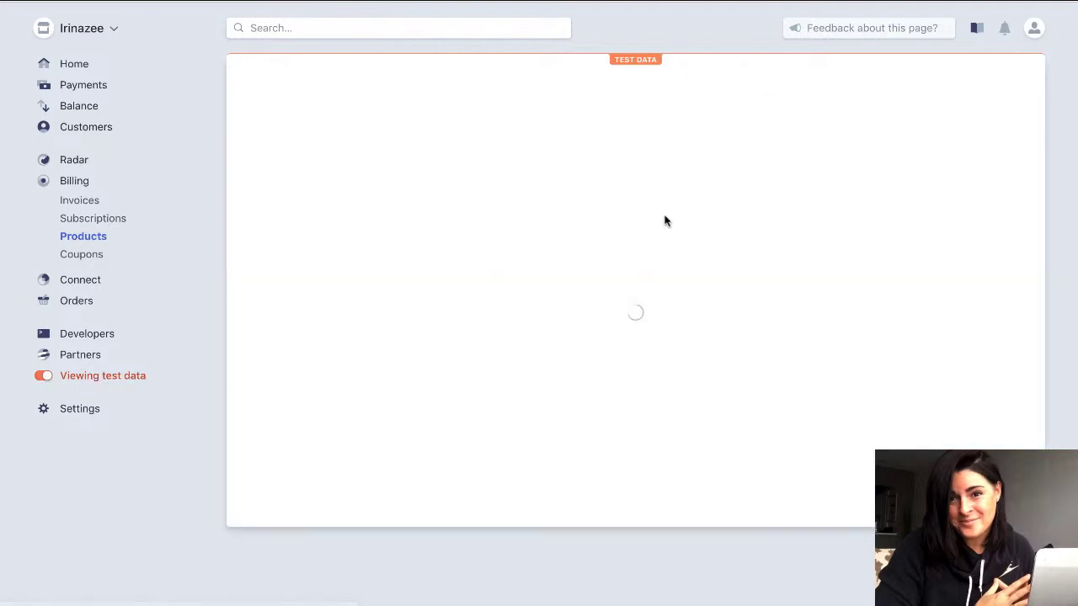
{"action": "left_click", "coordinate": [782, 75]}
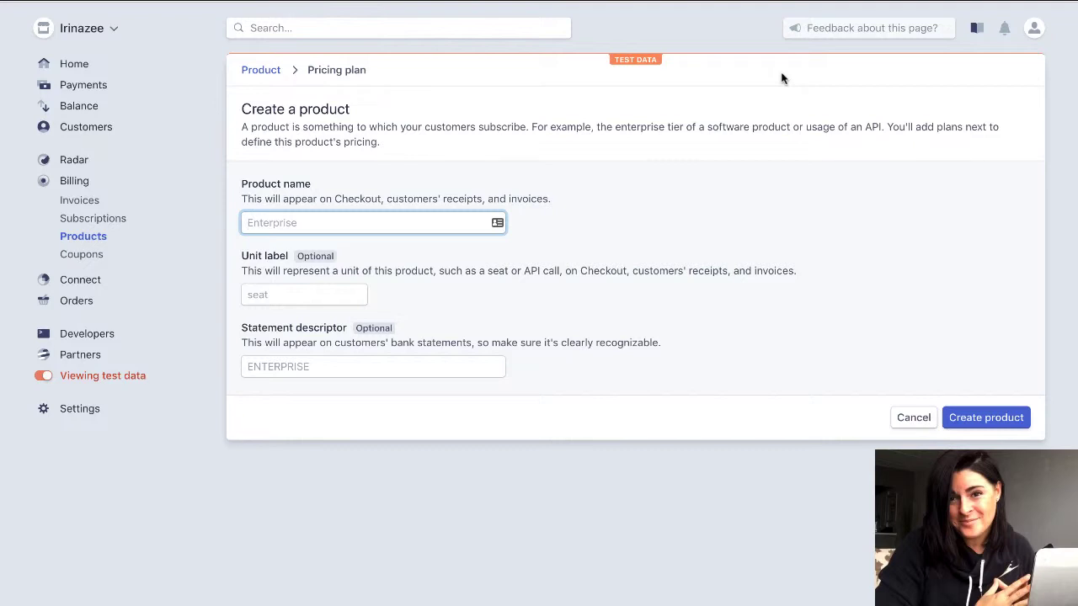
Create test product 'fb group' with unit label 'group' and descriptor 'group access'.
{"action": "type", "text": "fb group"}
{"action": "left_click", "coordinate": [338, 286]}
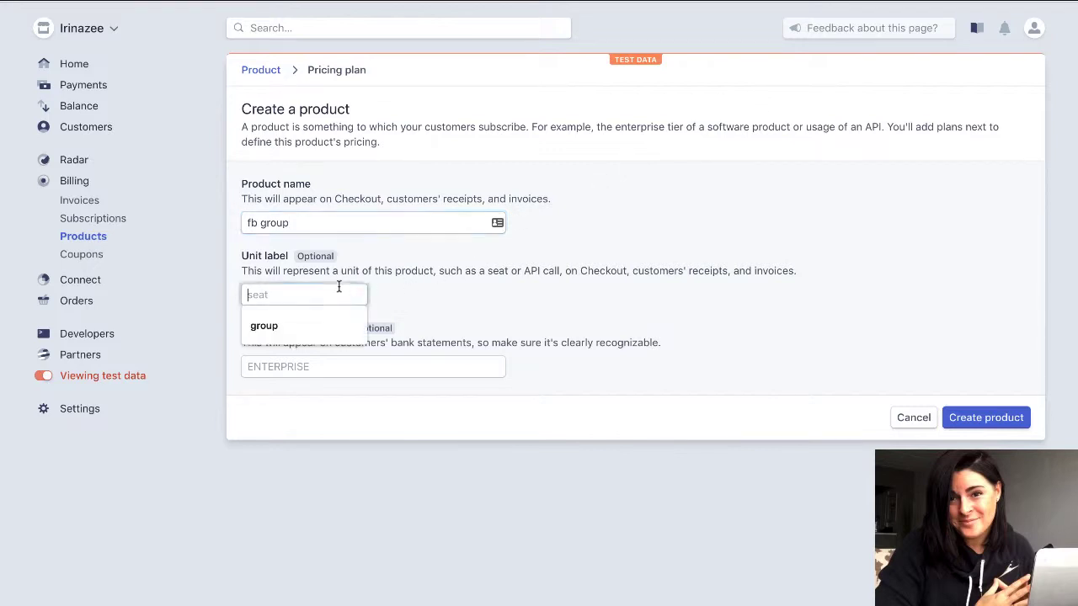
{"action": "left_click", "coordinate": [315, 312]}
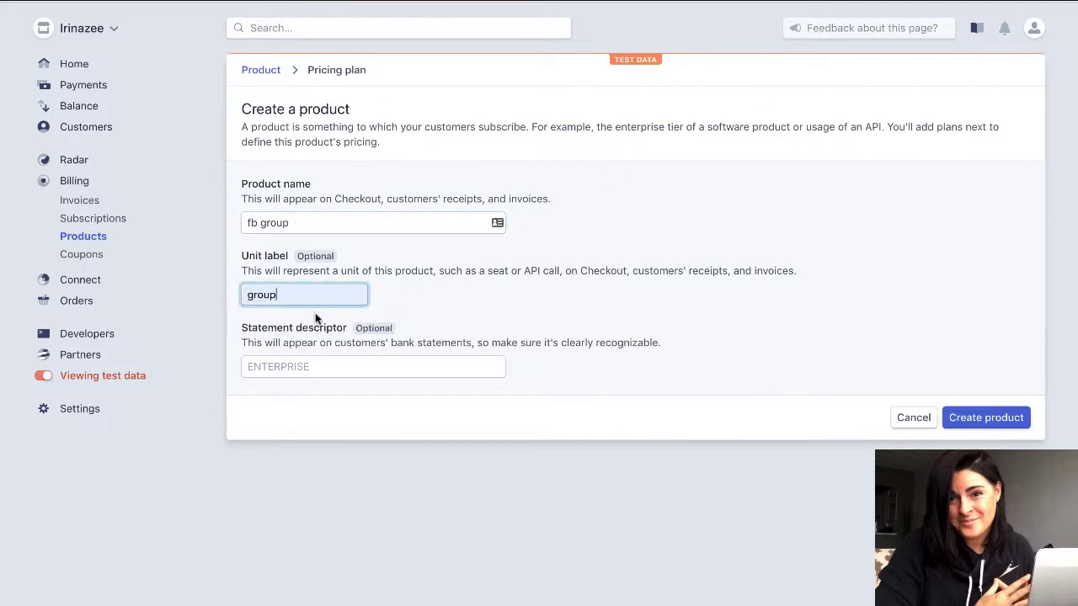
{"action": "left_click", "coordinate": [296, 369]}
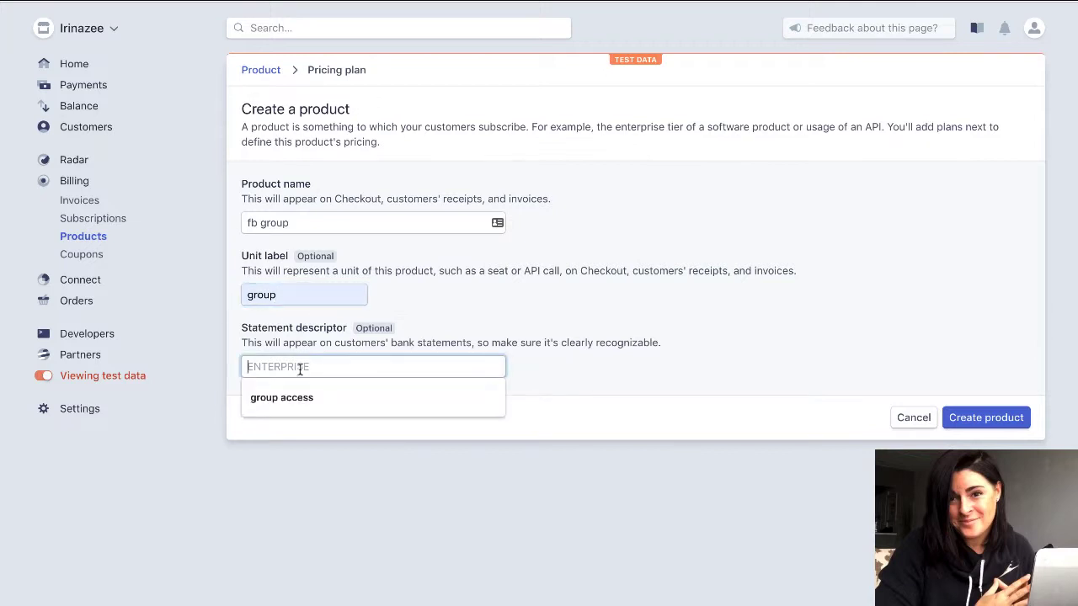
{"action": "left_click", "coordinate": [302, 399]}
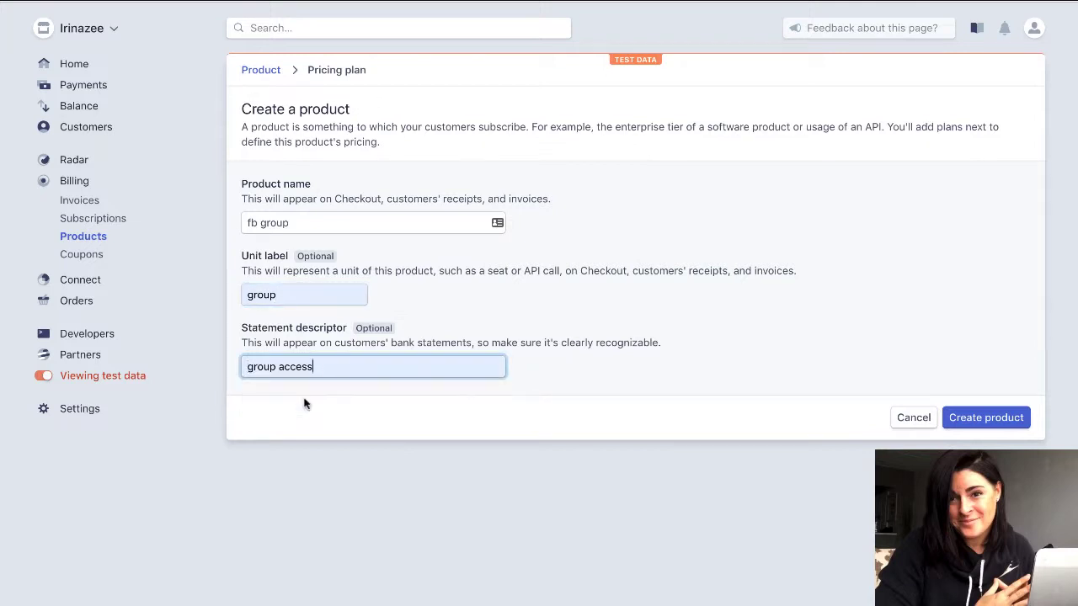
{"action": "left_click", "coordinate": [955, 417]}
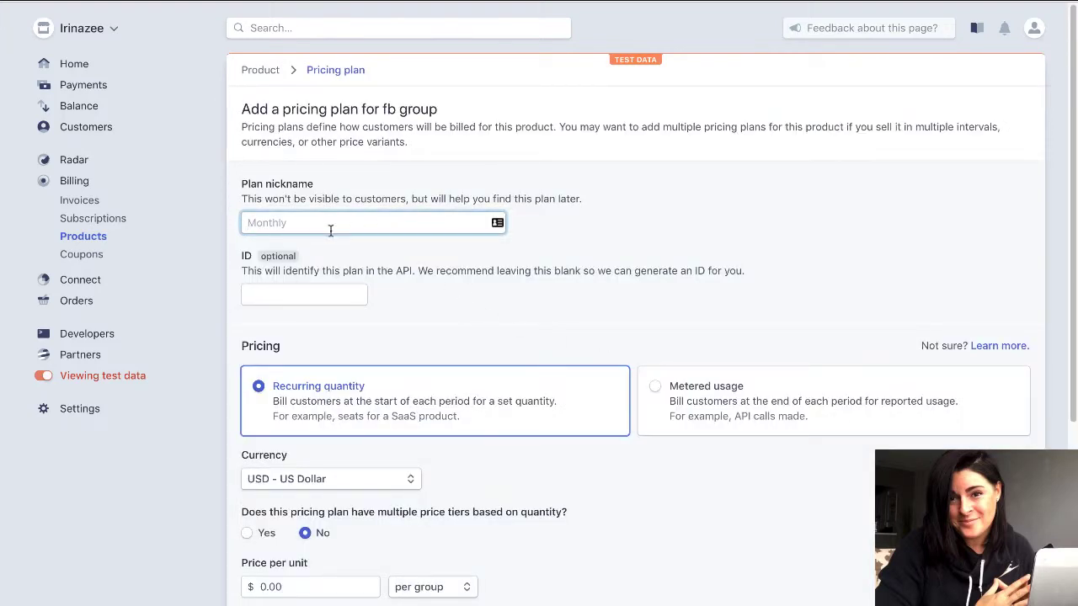
Add test plan 'myfbgroup' (ID group1) at 19.97 USD per month.
{"action": "type", "text": "myfbgroup"}
{"action": "left_click", "coordinate": [307, 294]}
{"action": "type", "text": "group1"}
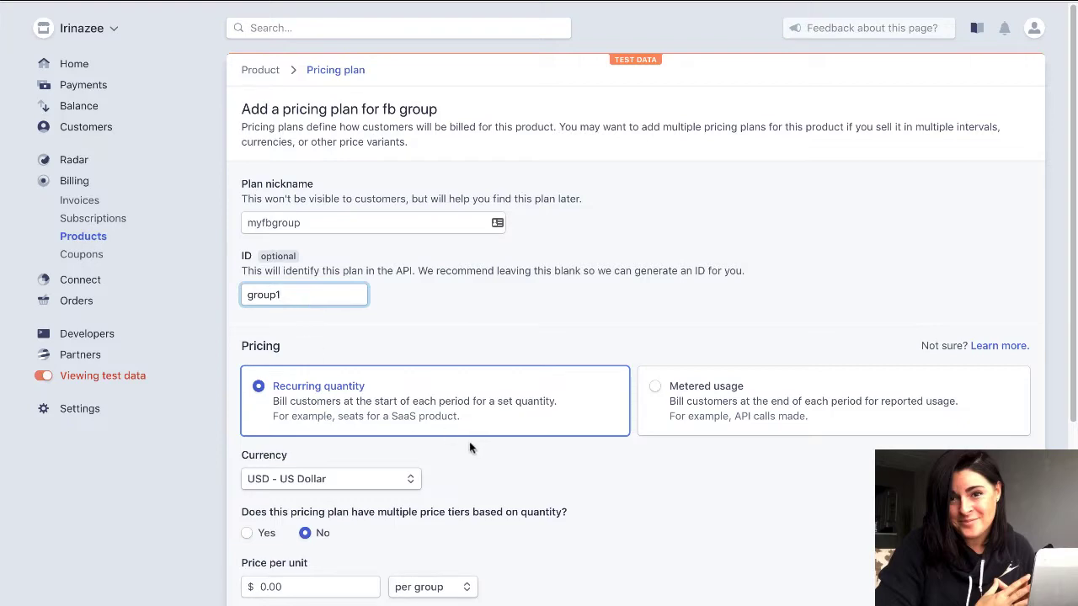
{"action": "left_click_drag", "start_coordinate": [1068, 295], "coordinate": [1069, 427]}
{"action": "left_click", "coordinate": [313, 403]}
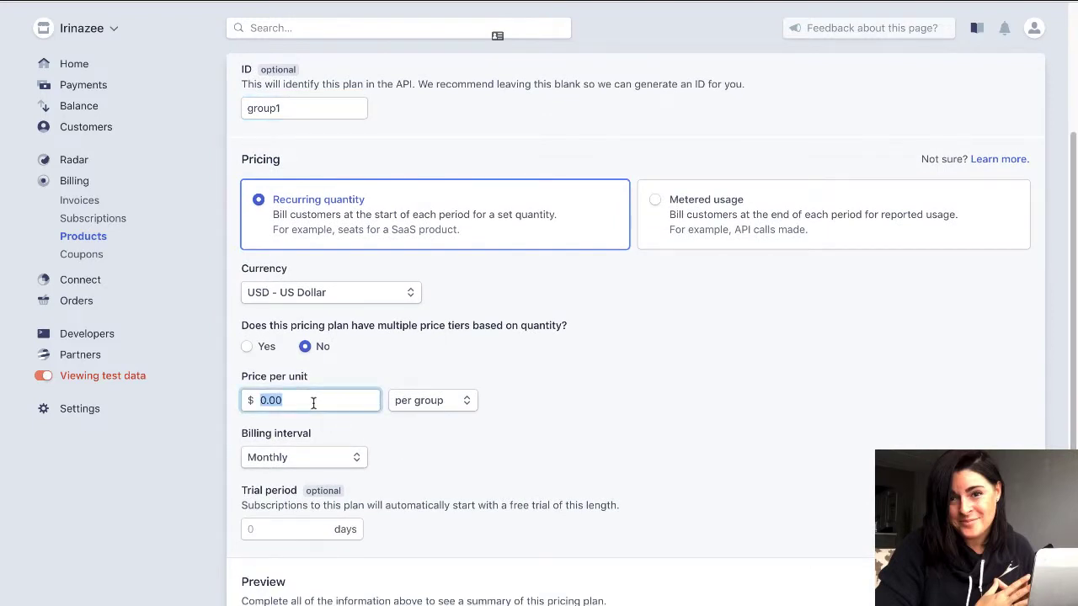
{"action": "type", "text": "19.97"}
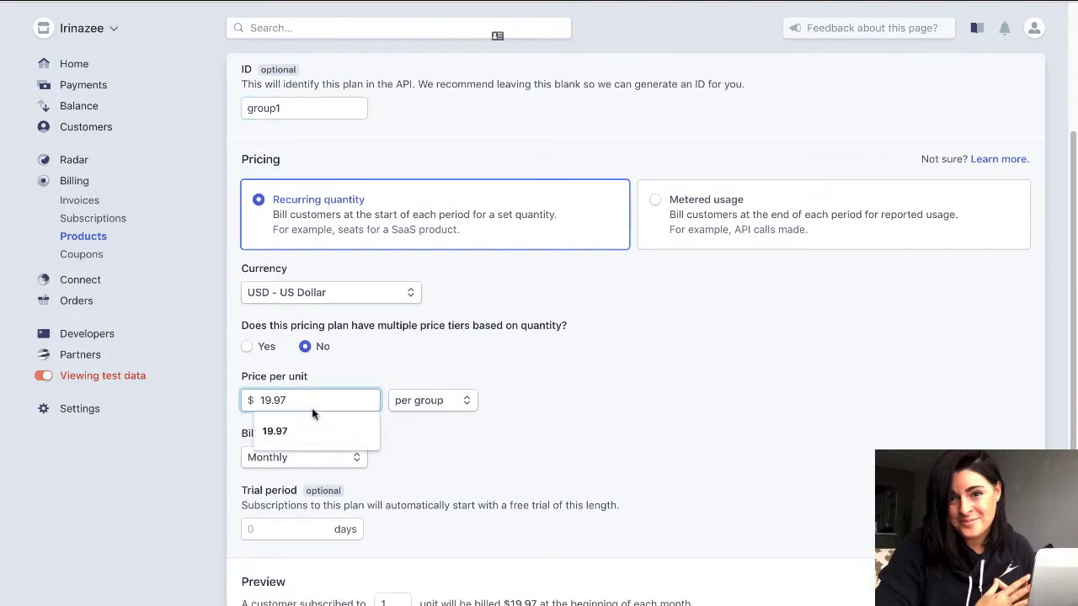
{"action": "left_click", "coordinate": [302, 431]}
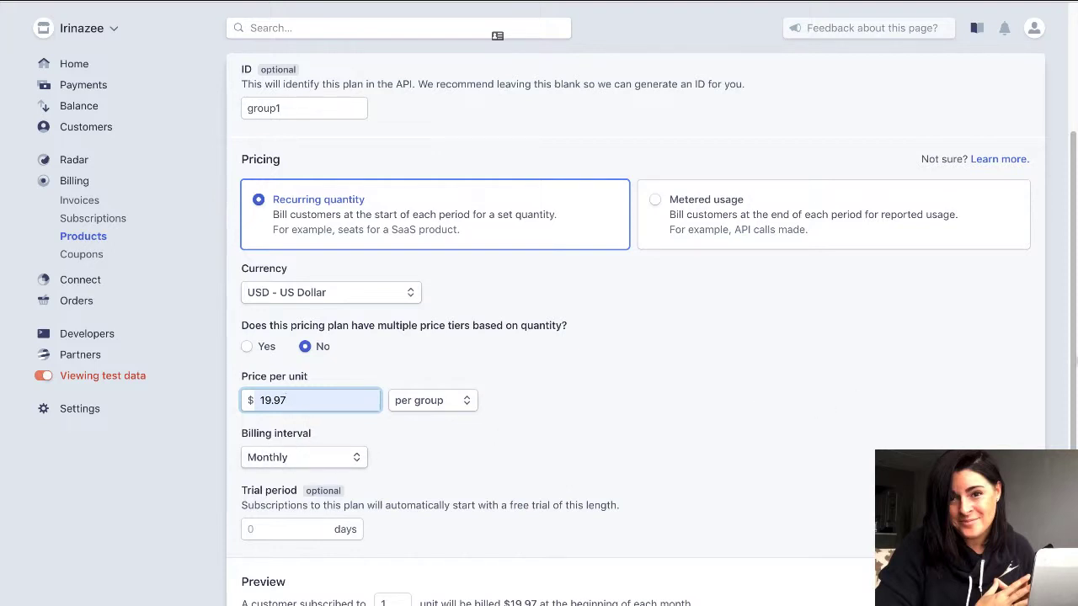
{"action": "scroll", "coordinate": [641, 336], "scroll_direction": "down", "scroll_amount": 3}
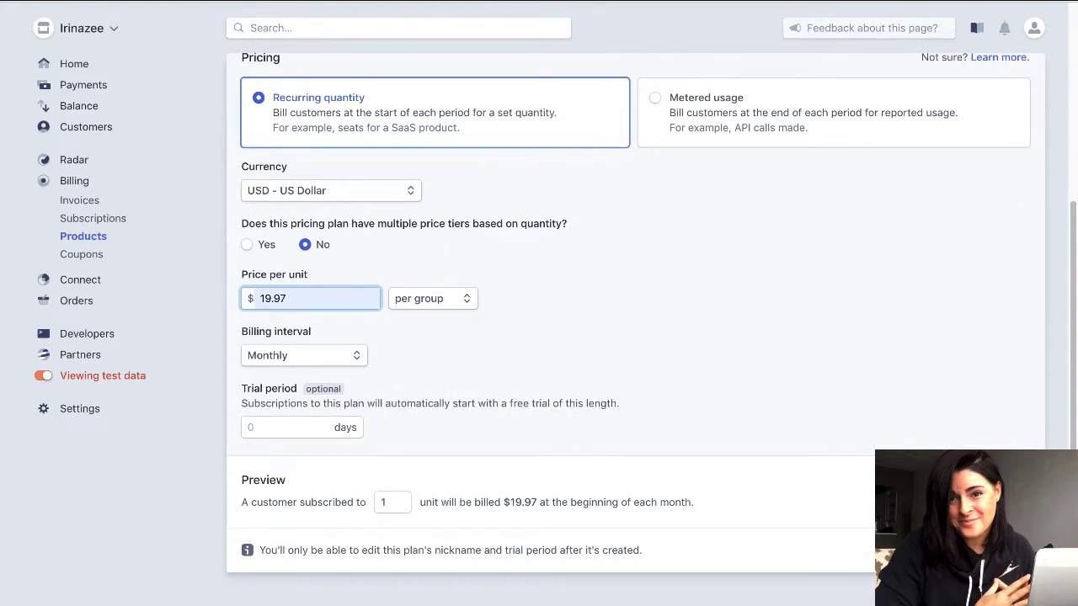
{"action": "key", "text": "Return"}
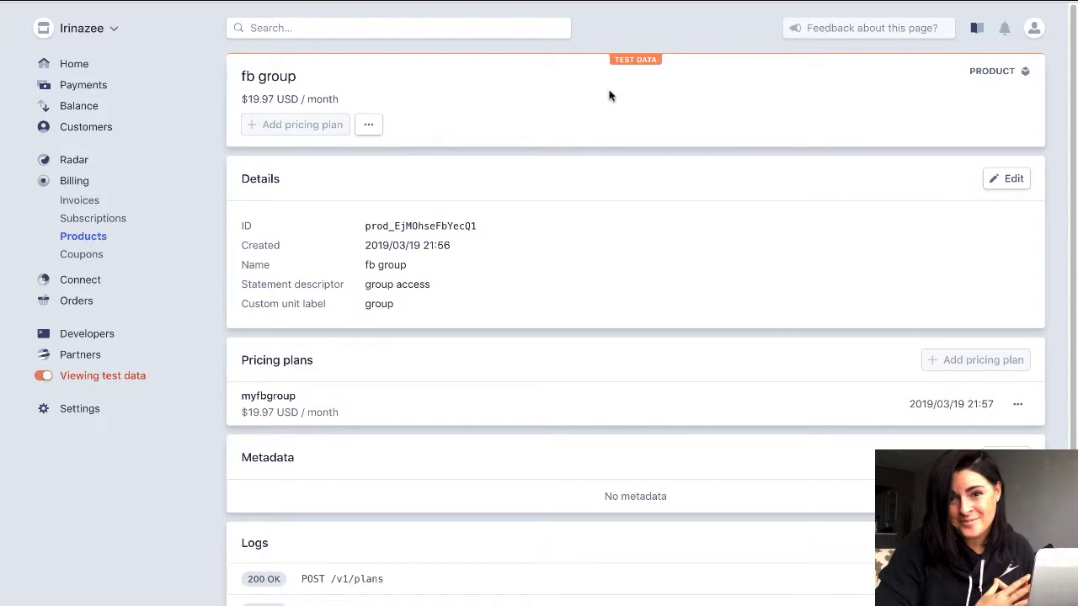
Turn off test data and go to the live products list.
{"action": "left_click", "coordinate": [43, 377]}
{"action": "left_click", "coordinate": [88, 241]}
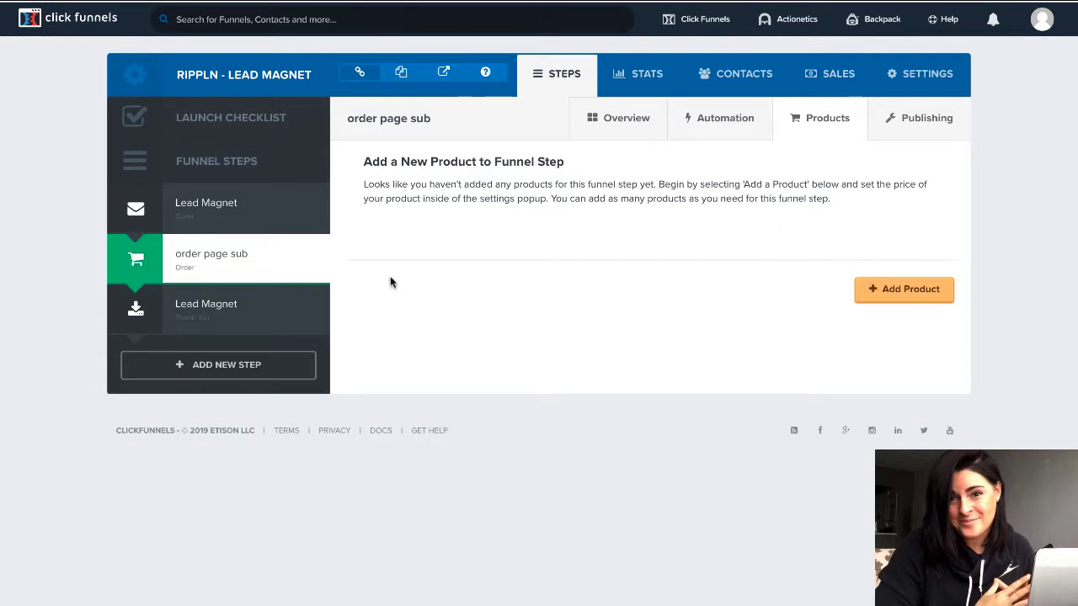
Add a product named 'fb group' billed as a Stripe subscription through the connected account.
{"action": "left_click", "coordinate": [880, 300]}
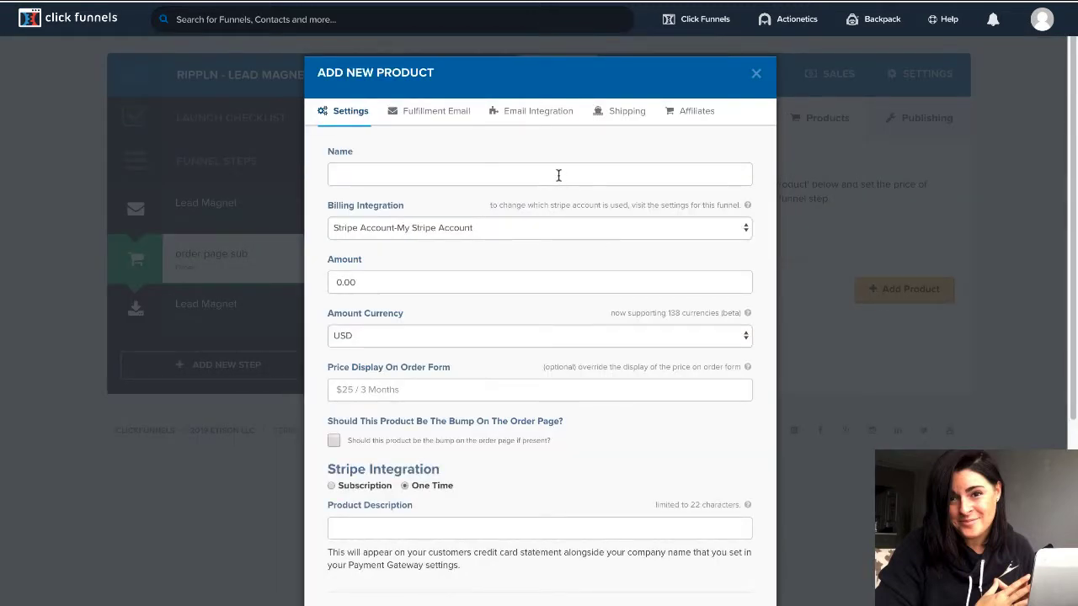
{"action": "left_click", "coordinate": [559, 173]}
{"action": "type", "text": "fb group"}
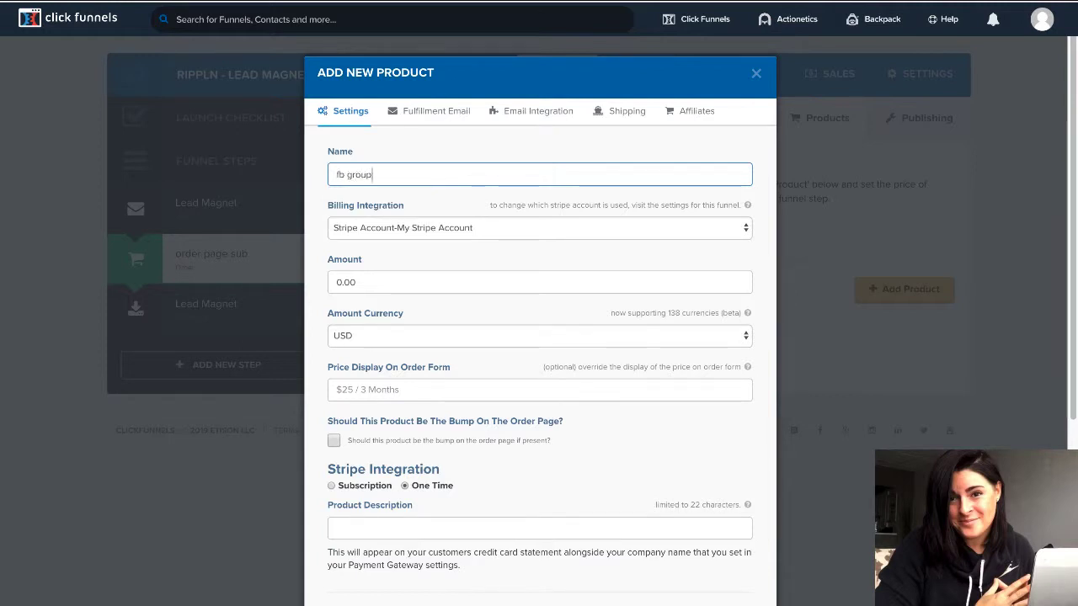
{"action": "left_click", "coordinate": [471, 227]}
{"action": "left_click", "coordinate": [470, 227]}
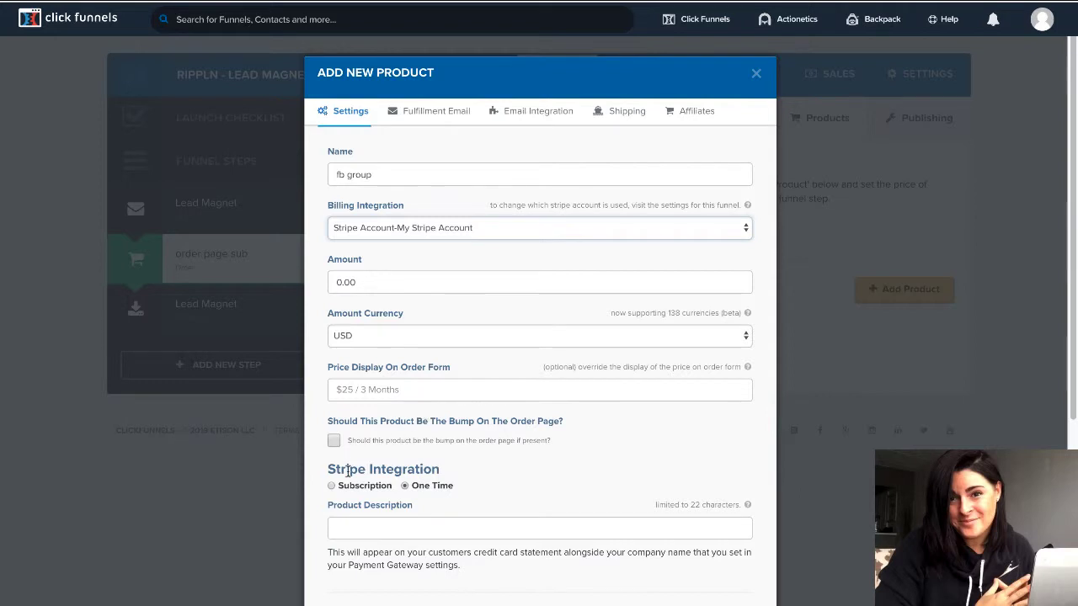
{"action": "left_click", "coordinate": [331, 486]}
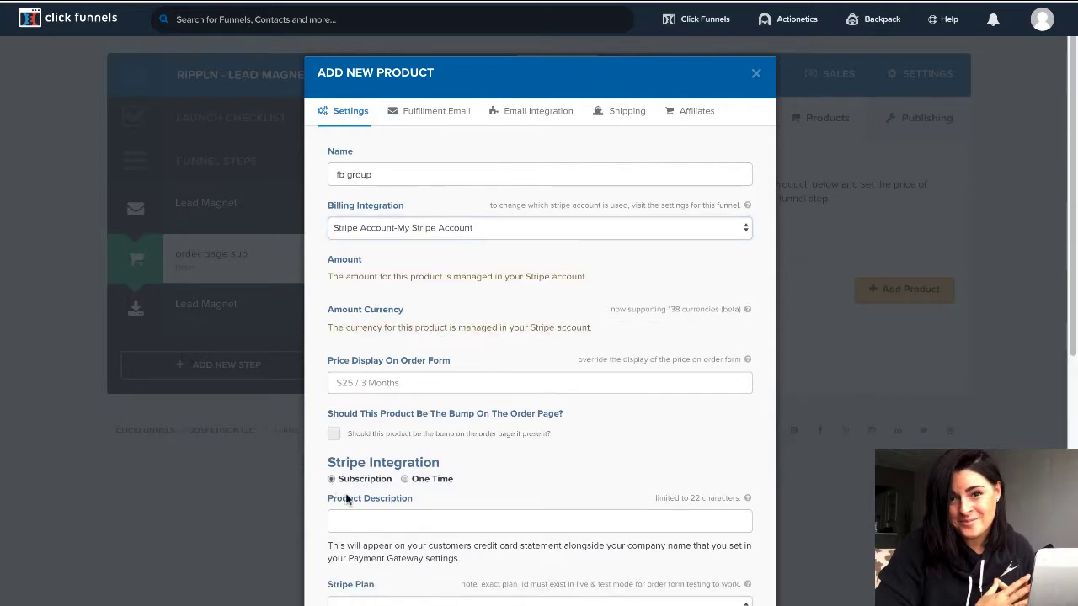
{"action": "left_click", "coordinate": [465, 520]}
{"action": "left_click", "coordinate": [516, 489]}
Select 'fb sub (group access)' as the product's Stripe plan.
{"action": "scroll", "coordinate": [1072, 380], "scroll_direction": "down", "scroll_amount": 2}
{"action": "scroll", "coordinate": [1072, 380], "scroll_direction": "down", "scroll_amount": 1}
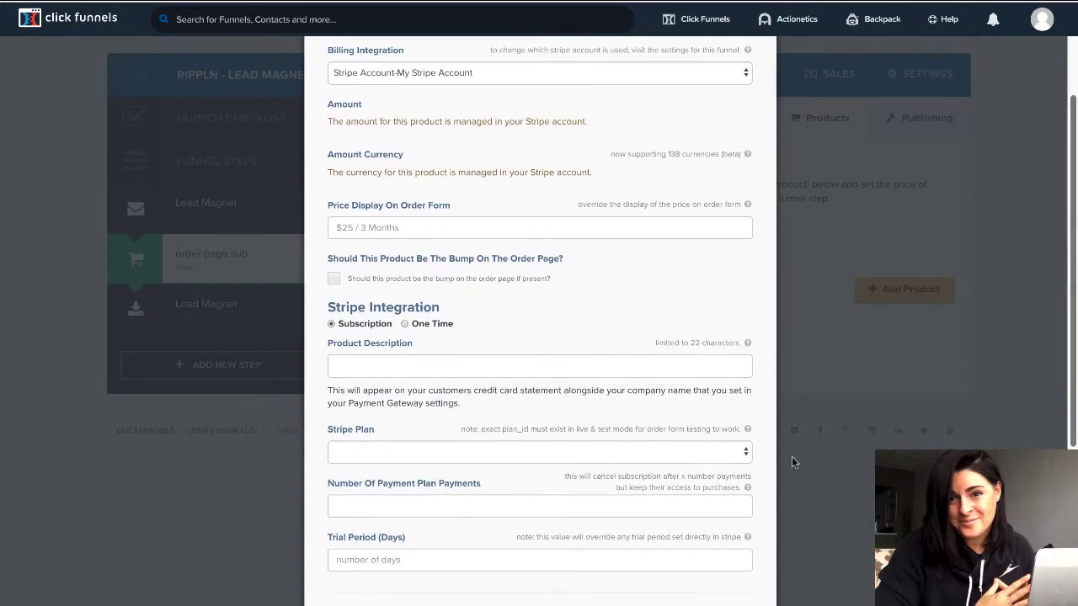
{"action": "left_click", "coordinate": [724, 452]}
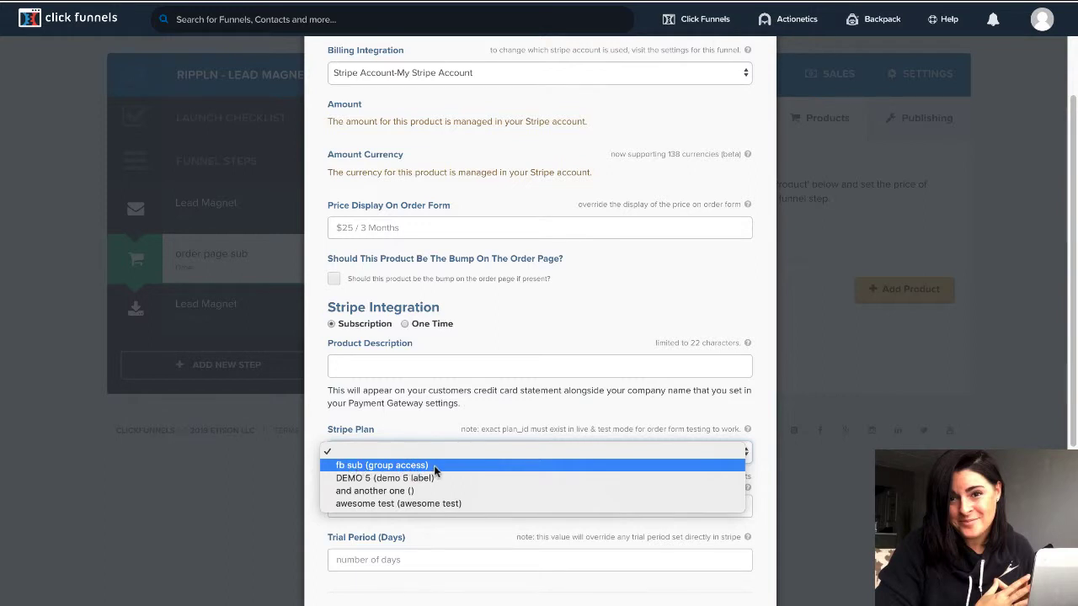
{"action": "left_click", "coordinate": [435, 468]}
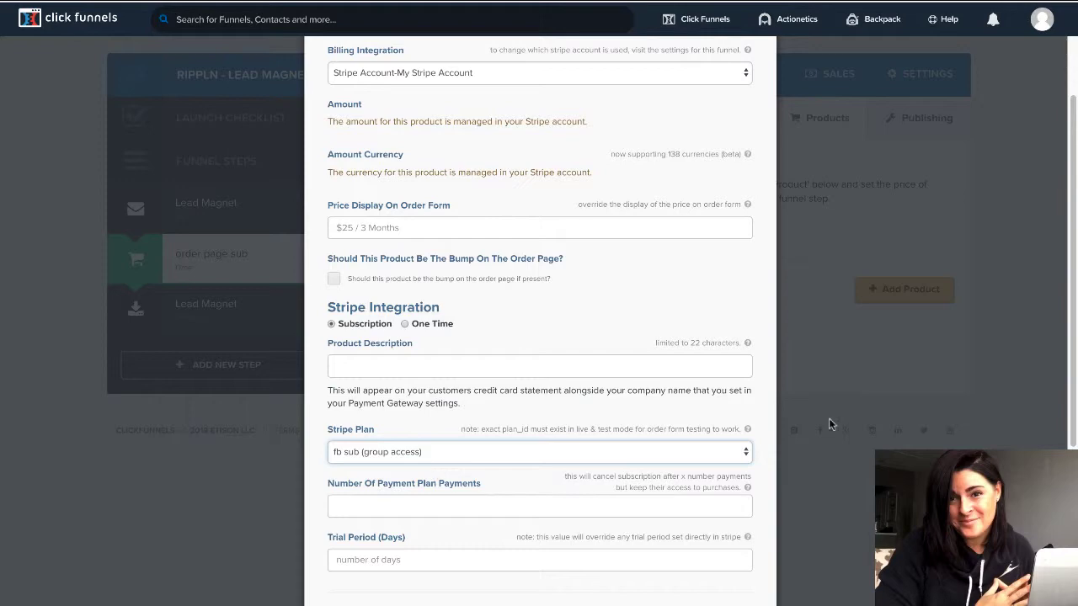
Enter 19.97 as the order-form display price and create the product.
{"action": "scroll", "coordinate": [1074, 345], "scroll_direction": "down", "scroll_amount": 5}
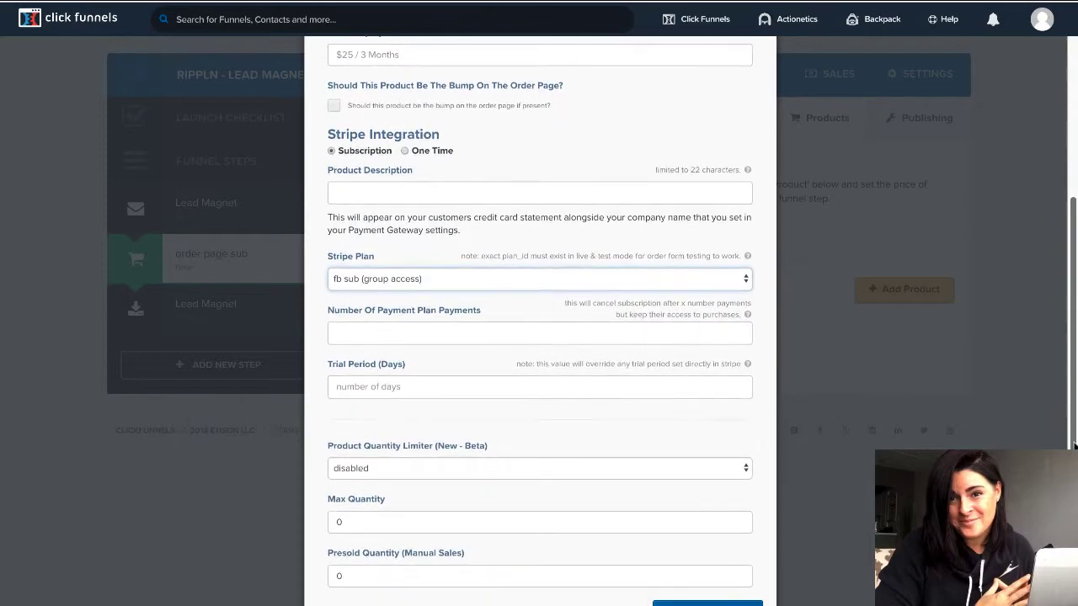
{"action": "right_click", "coordinate": [711, 564]}
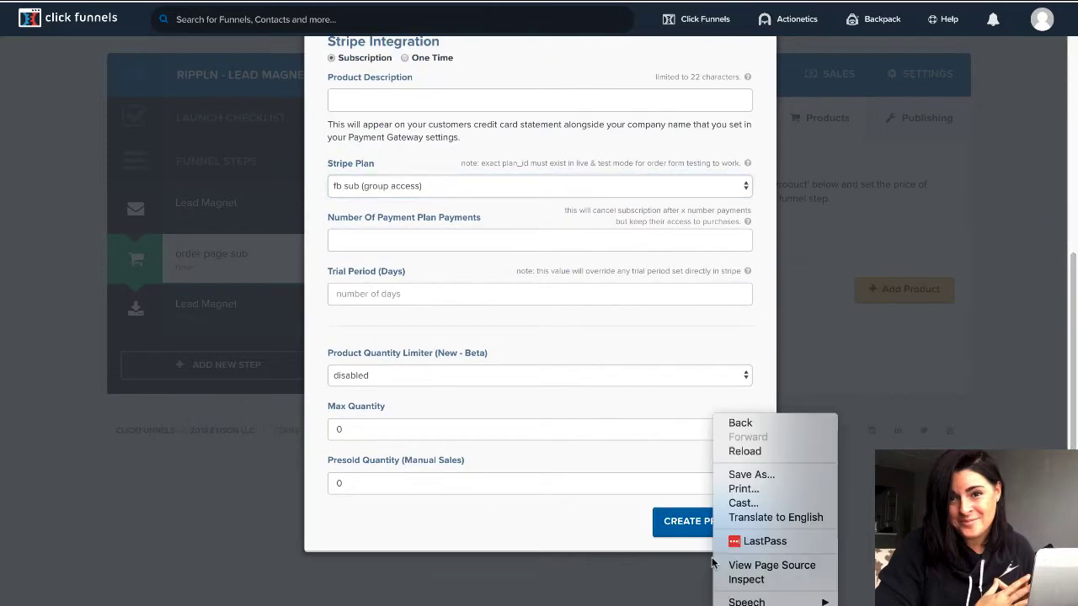
{"action": "left_click", "coordinate": [690, 523]}
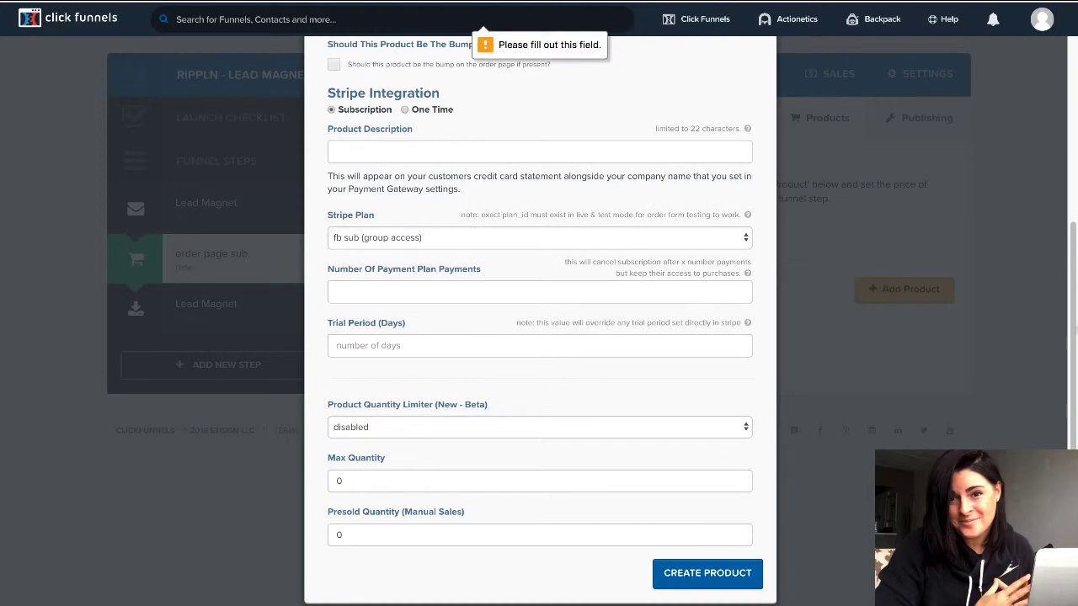
{"action": "right_click", "coordinate": [1070, 330]}
{"action": "left_click", "coordinate": [1070, 334]}
{"action": "left_click_drag", "start_coordinate": [1071, 333], "coordinate": [1068, 197]}
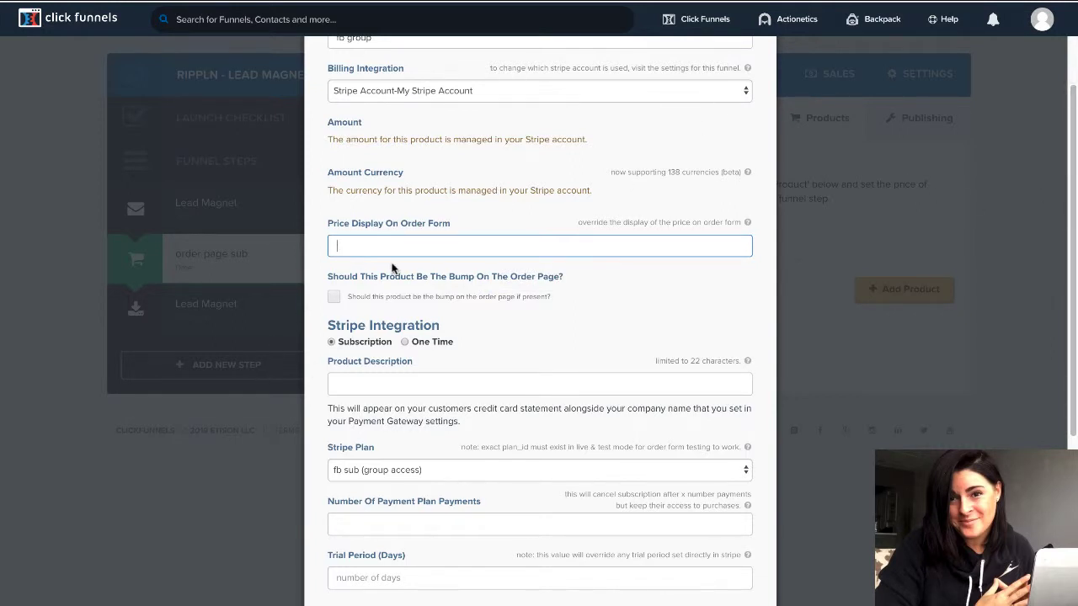
{"action": "type", "text": "19.97"}
{"action": "scroll", "coordinate": [1074, 219], "scroll_direction": "down", "scroll_amount": 5}
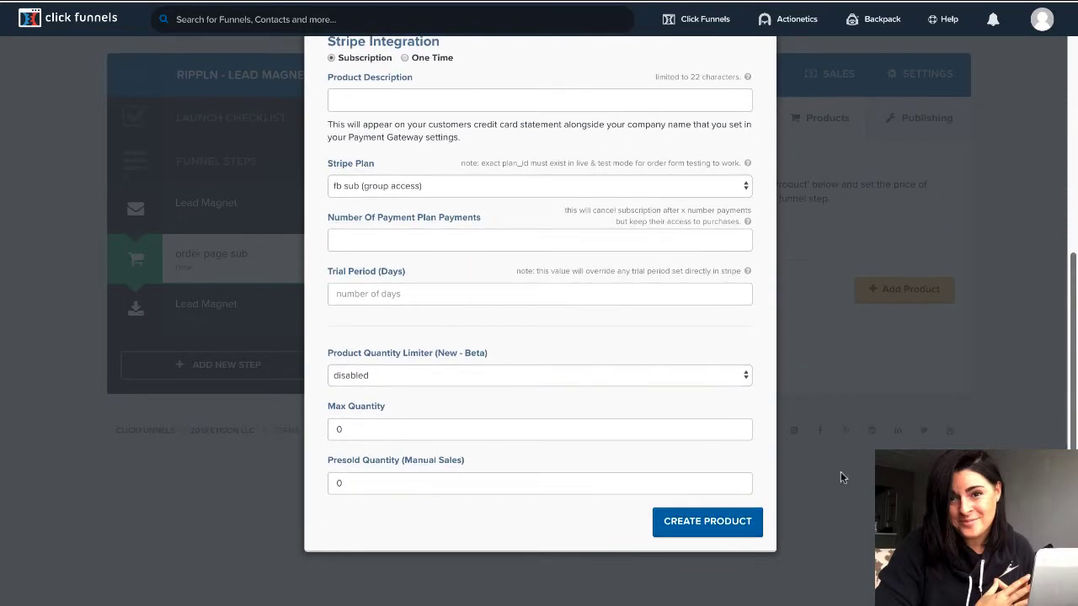
{"action": "left_click", "coordinate": [713, 523]}
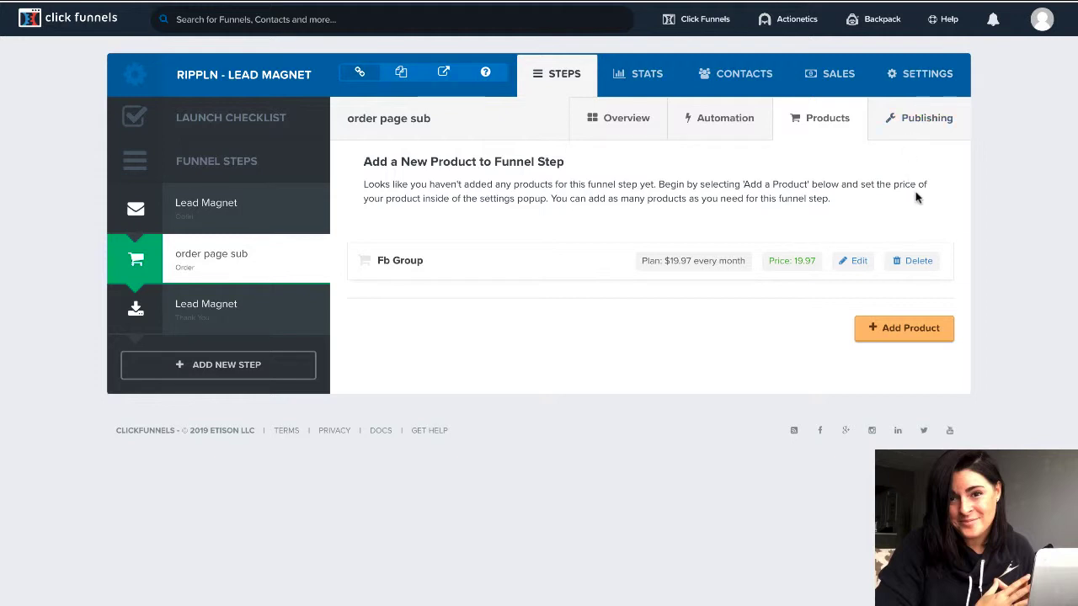
Open the funnel's SETTINGS tab.
{"action": "left_click", "coordinate": [934, 85]}
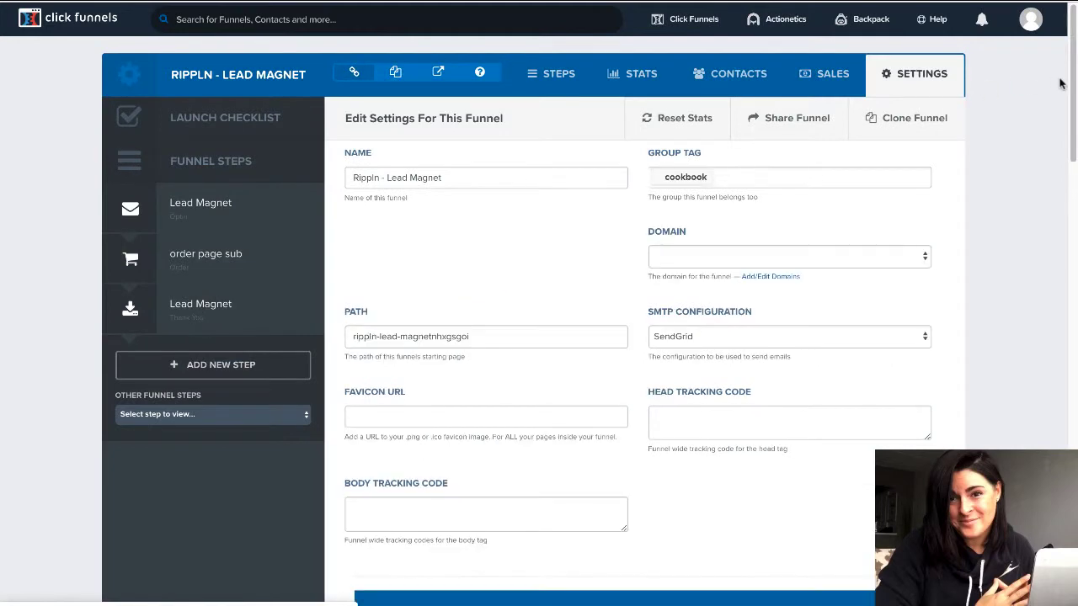
Select 'My Stripe Account', turn Stripe Test Mode on, and save the funnel settings.
{"action": "scroll", "coordinate": [1072, 87], "scroll_direction": "down", "scroll_amount": 5}
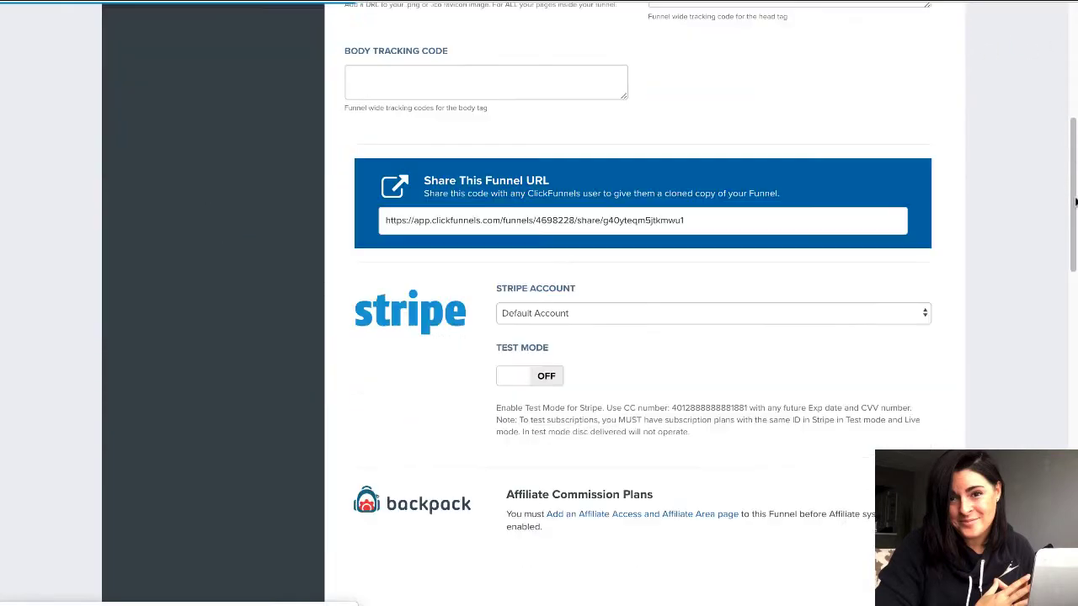
{"action": "left_click", "coordinate": [628, 312]}
{"action": "left_click", "coordinate": [613, 341]}
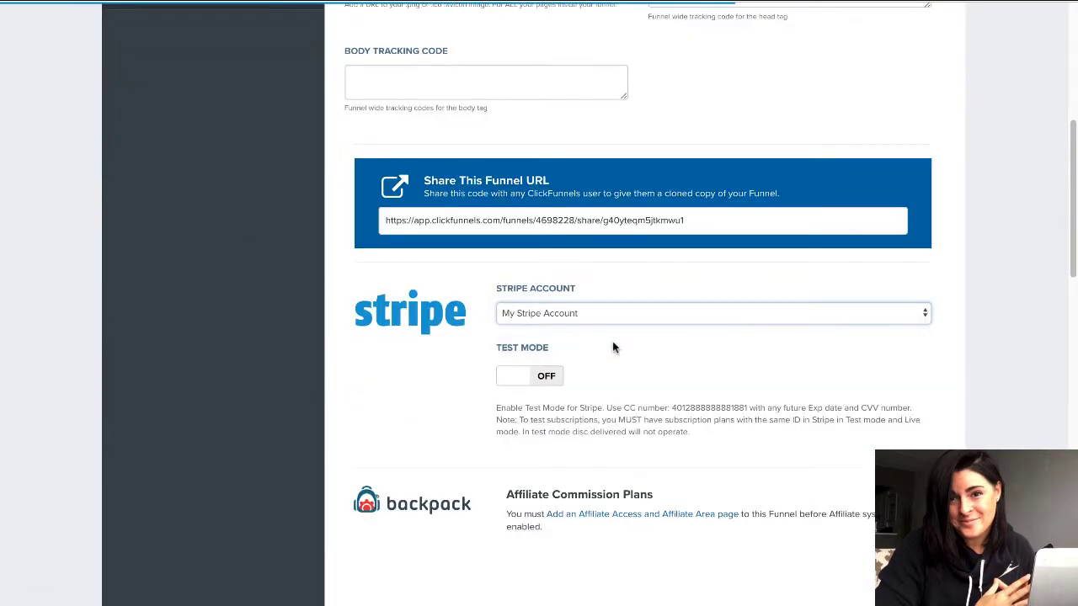
{"action": "left_click", "coordinate": [603, 312]}
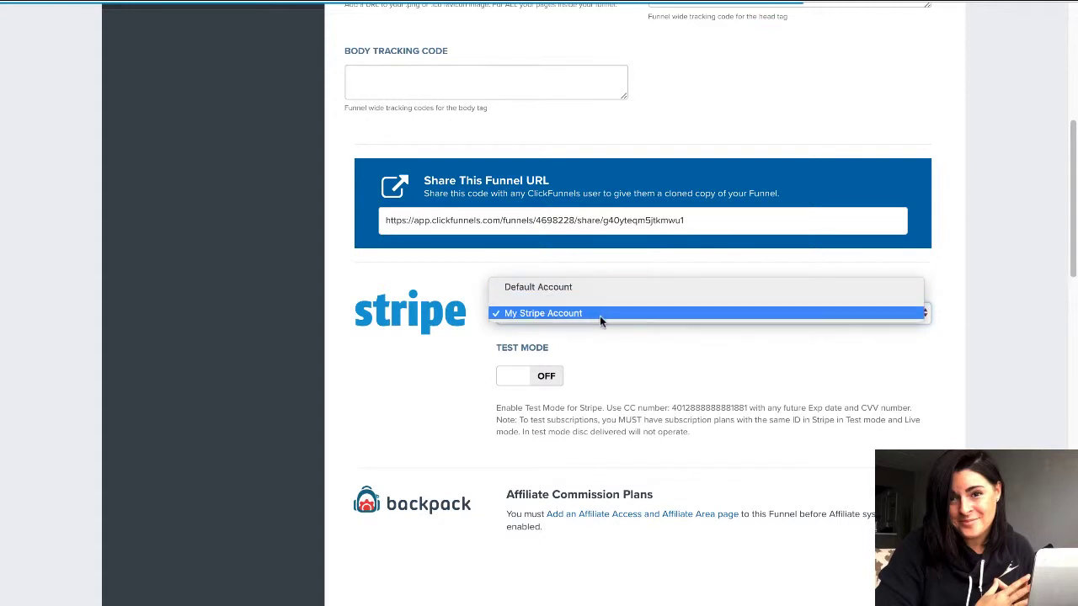
{"action": "left_click", "coordinate": [600, 314]}
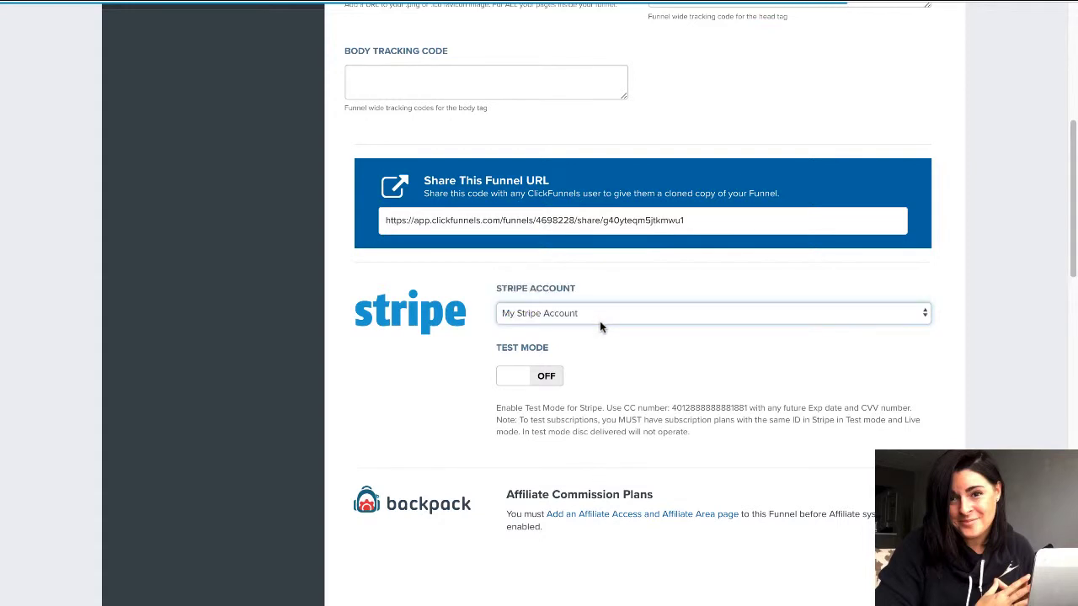
{"action": "right_click", "coordinate": [550, 383]}
{"action": "left_click", "coordinate": [531, 378]}
{"action": "left_click", "coordinate": [537, 381]}
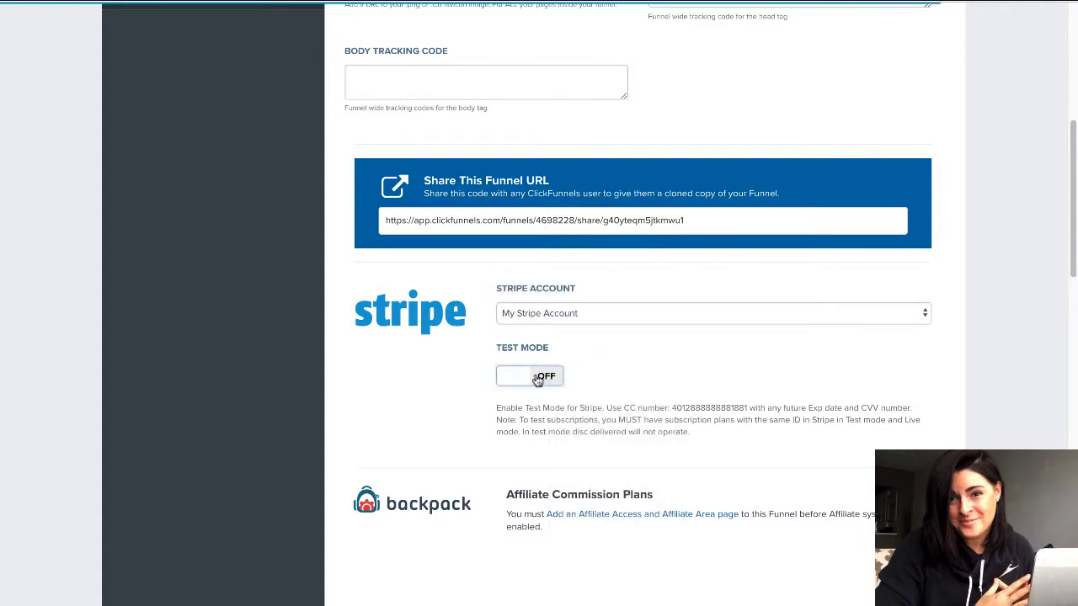
{"action": "left_click", "coordinate": [518, 381]}
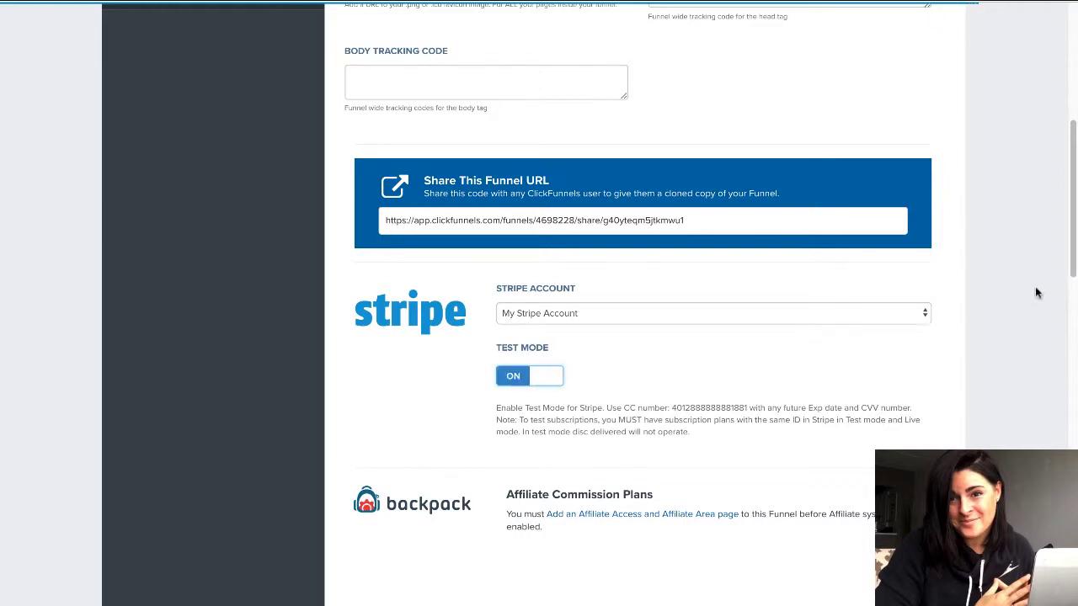
{"action": "left_click_drag", "start_coordinate": [1074, 202], "coordinate": [1074, 529]}
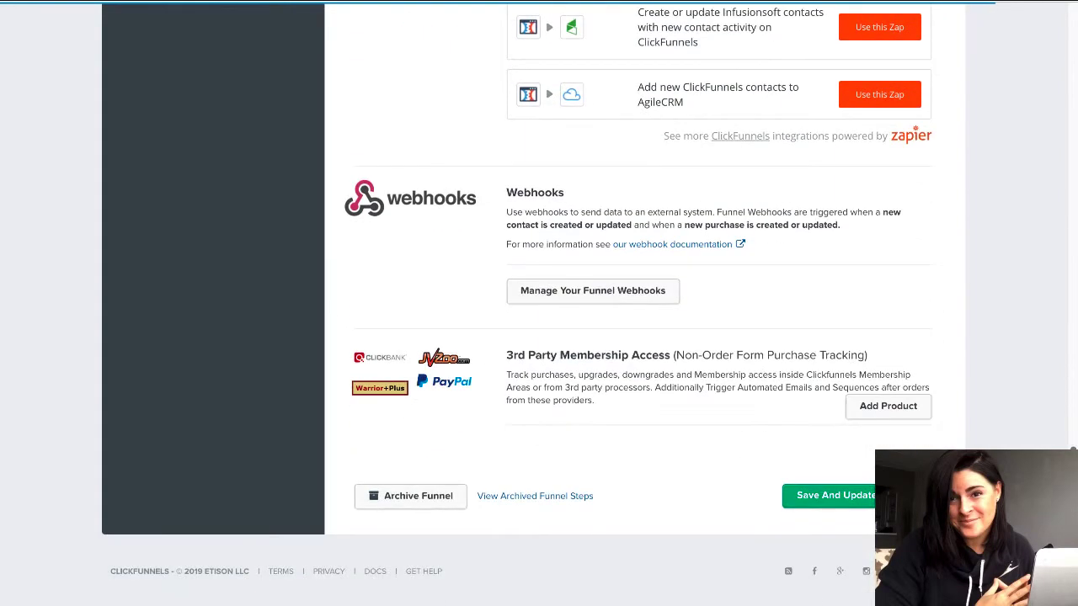
{"action": "left_click", "coordinate": [842, 497]}
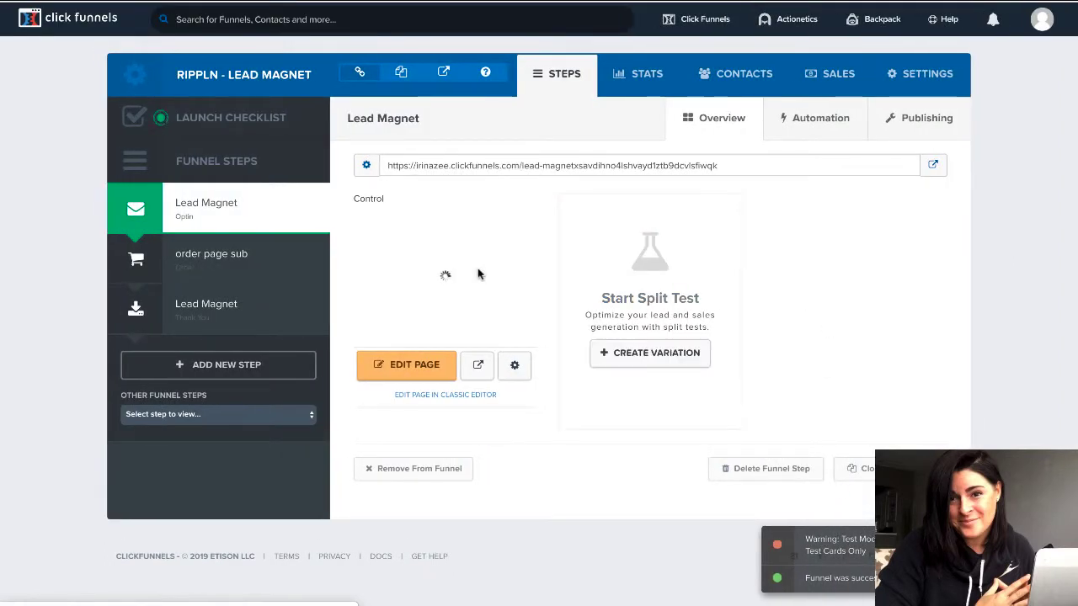
Open the 'order page sub' live page and highlight the test card number in its warning.
{"action": "left_click", "coordinate": [243, 264]}
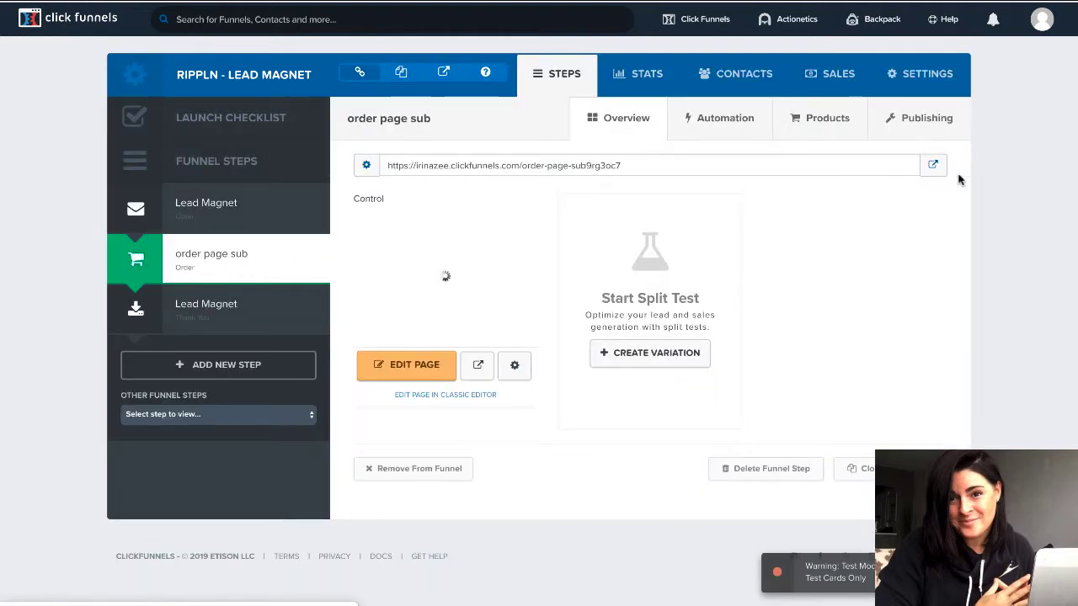
{"action": "left_click", "coordinate": [933, 166]}
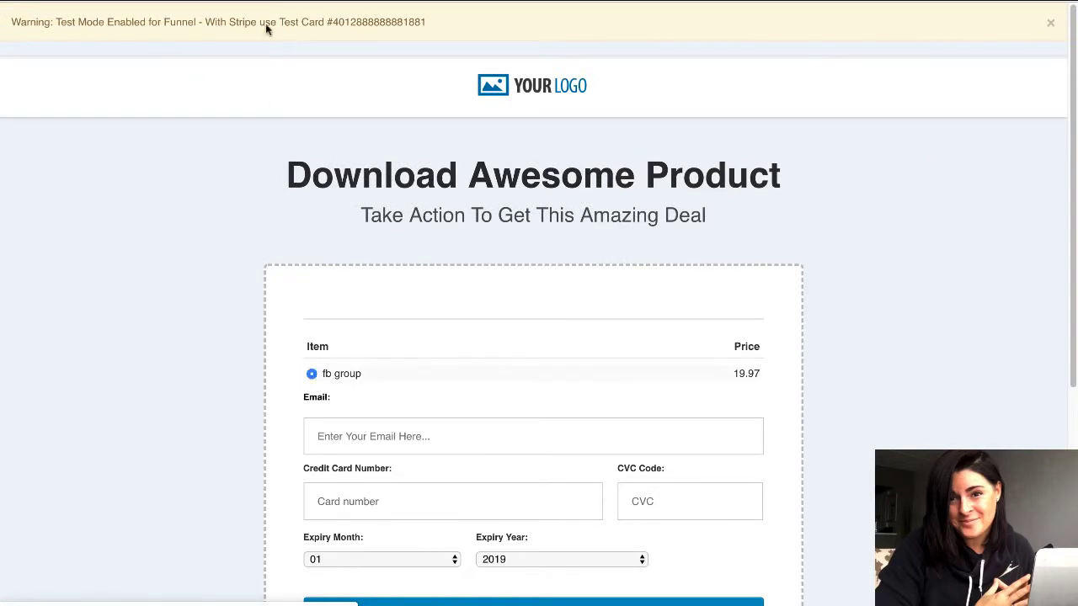
{"action": "left_click_drag", "start_coordinate": [427, 27], "coordinate": [334, 23]}
{"action": "key", "text": "ctrl+c"}
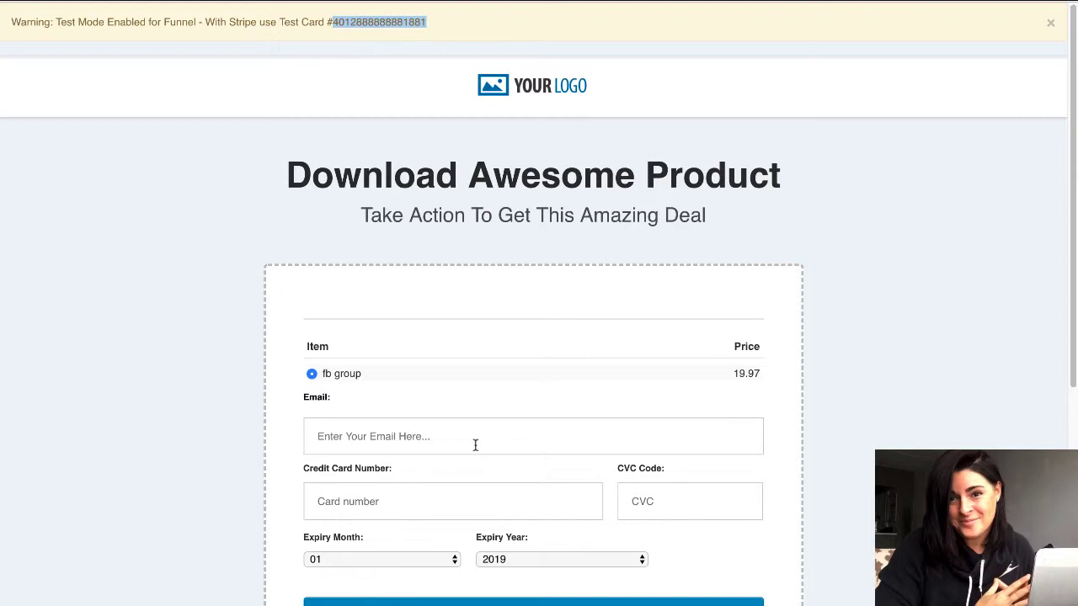
Enter a test e-mail address, paste the test card number, and enter CVC 9.
{"action": "left_click", "coordinate": [475, 445]}
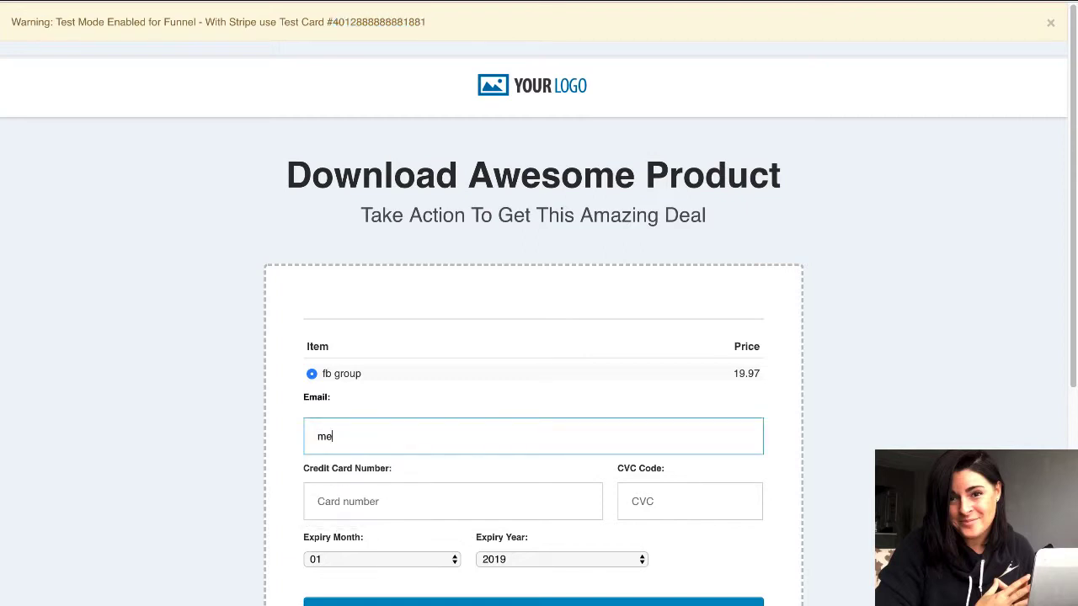
{"action": "left_click", "coordinate": [407, 488]}
{"action": "key", "text": "ctrl+v"}
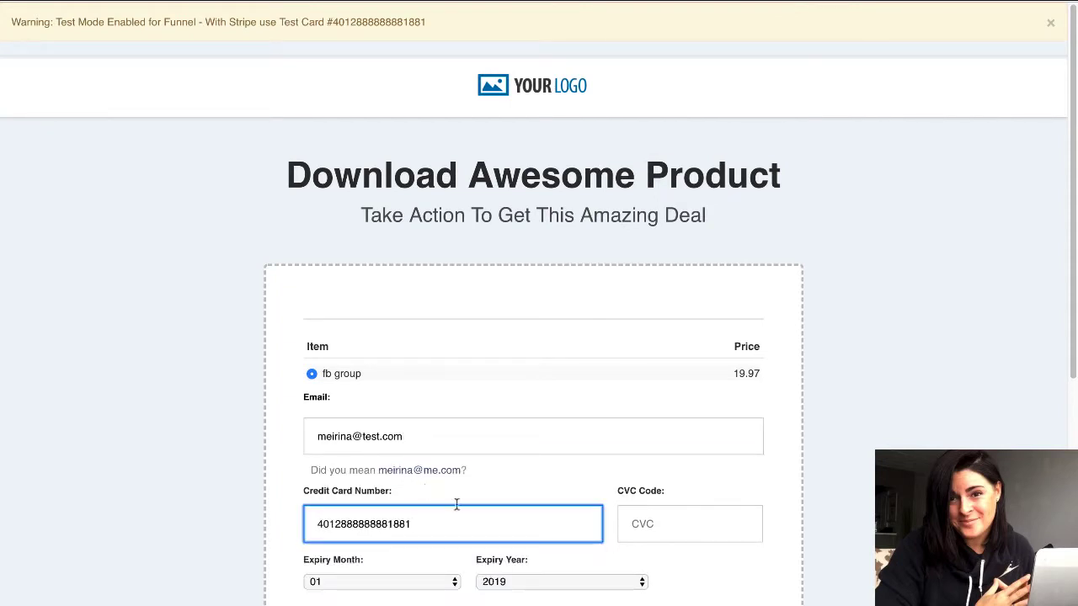
{"action": "left_click", "coordinate": [652, 521]}
{"action": "type", "text": "908"}
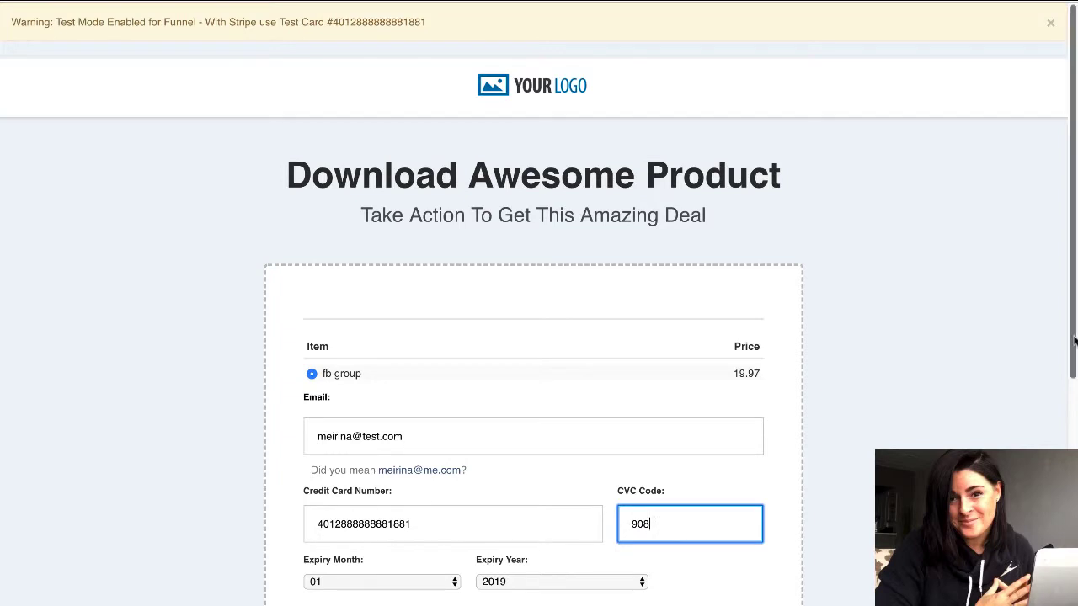
Set the expiry year to 2020 and complete the fb group order.
{"action": "left_click_drag", "start_coordinate": [1074, 340], "coordinate": [1074, 431]}
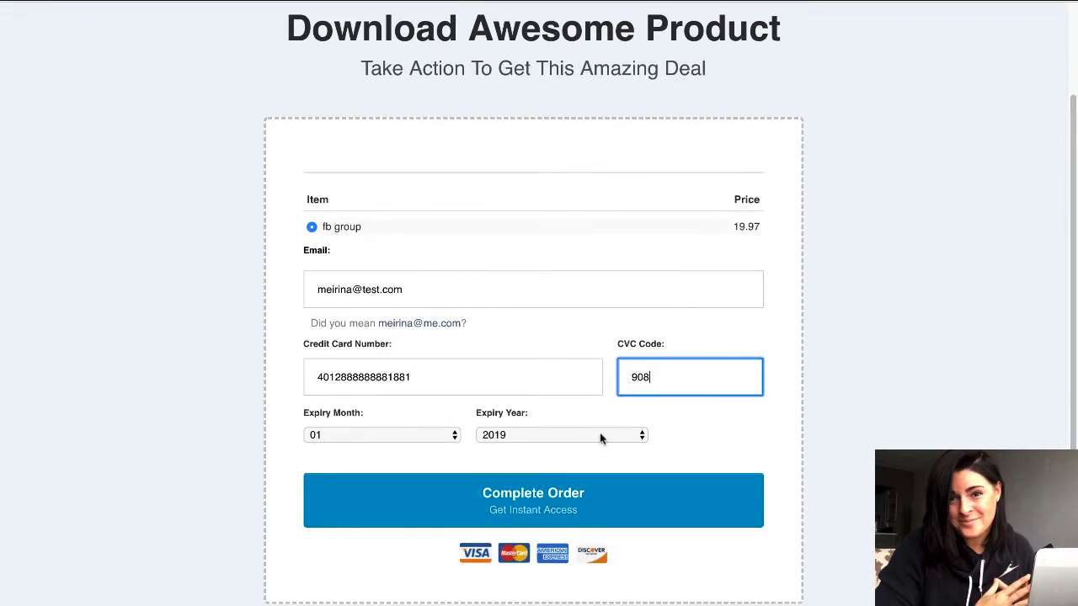
{"action": "left_click", "coordinate": [541, 435]}
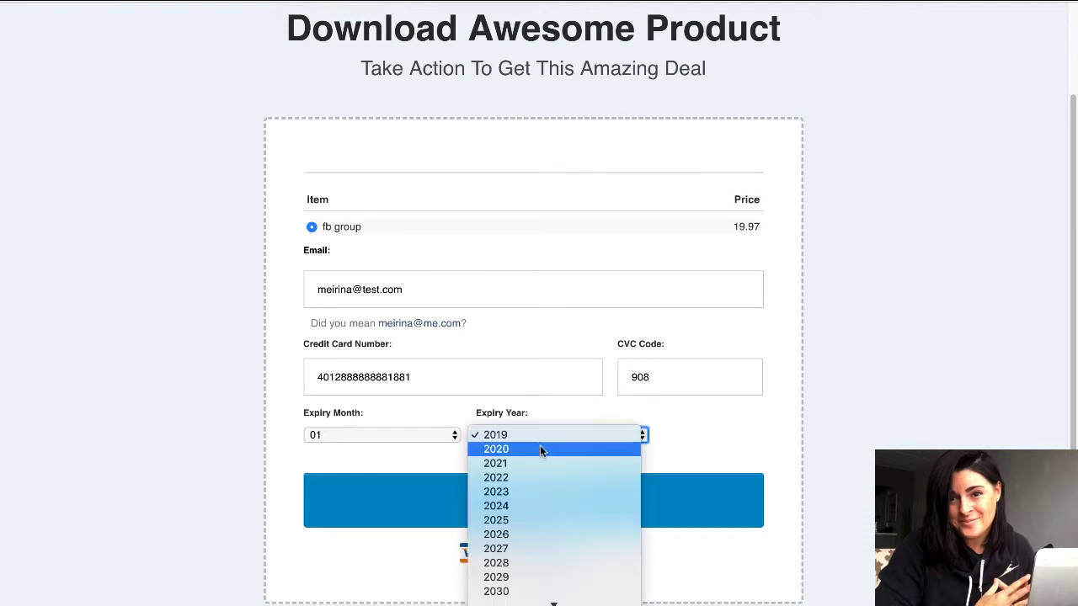
{"action": "left_click", "coordinate": [540, 450]}
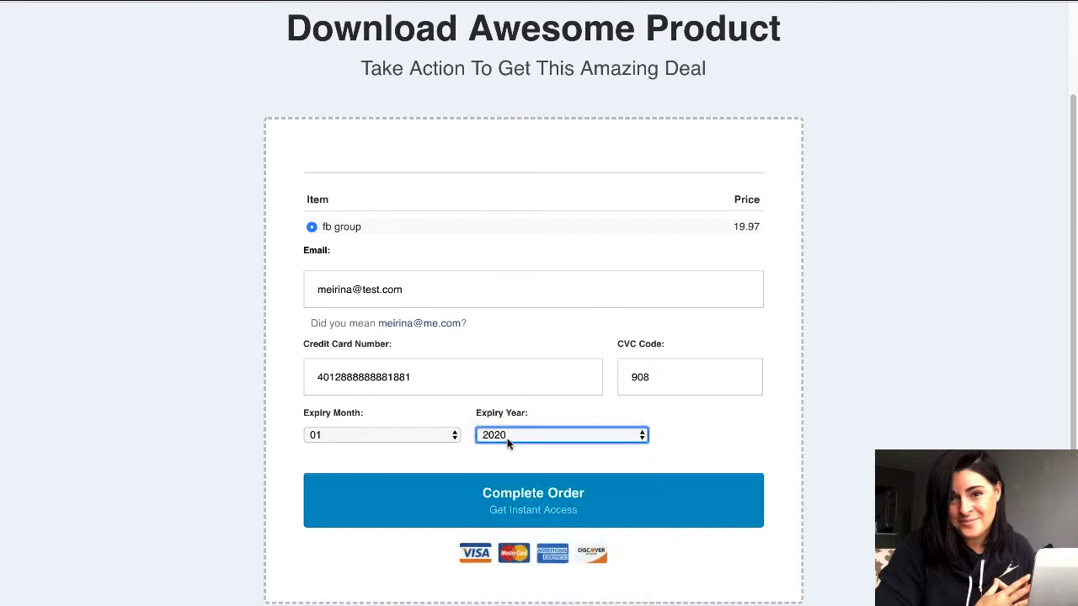
{"action": "left_click", "coordinate": [526, 494]}
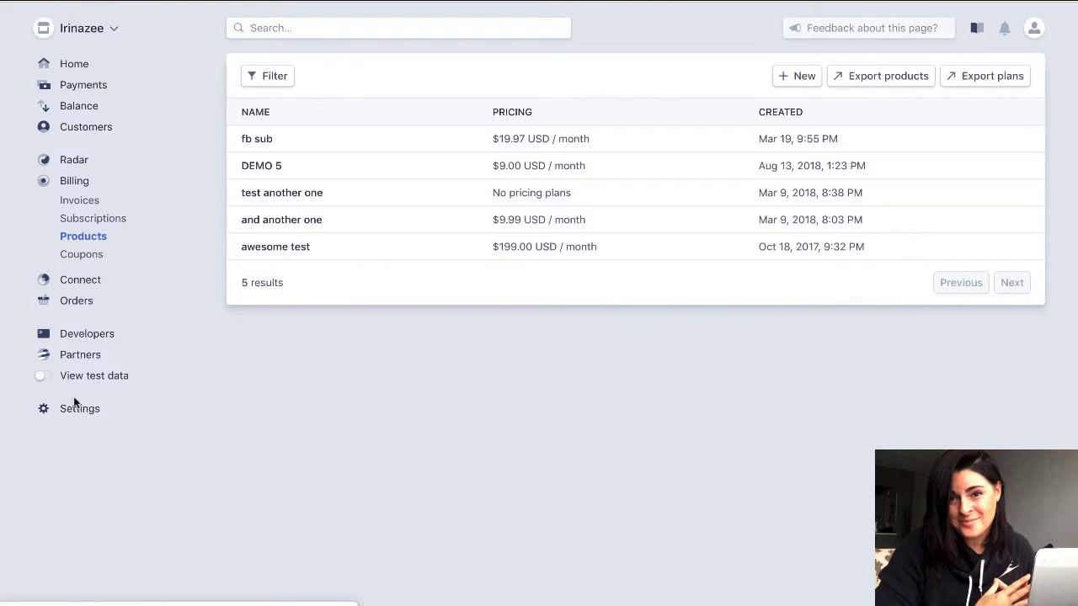
Switch to test data and list payments, showing the succeeded $19.97 USD payment.
{"action": "left_click", "coordinate": [46, 379]}
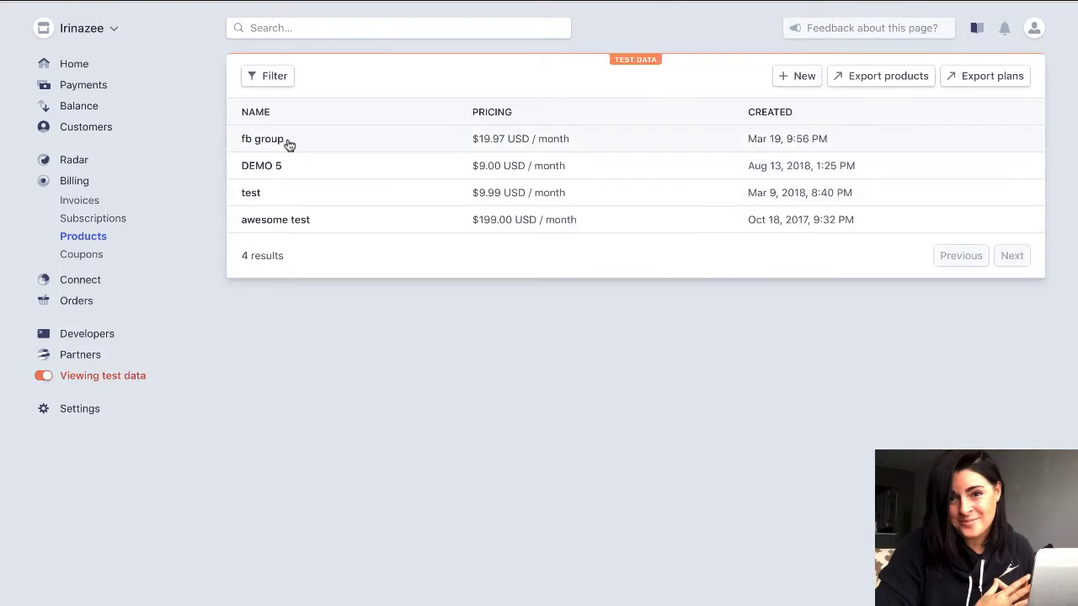
{"action": "left_click", "coordinate": [99, 91]}
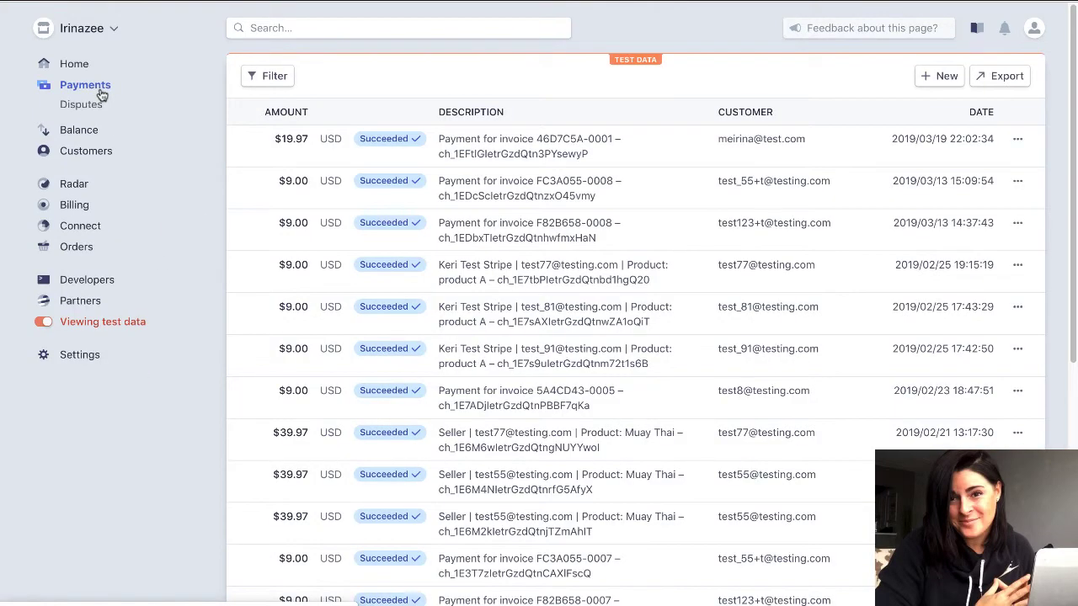